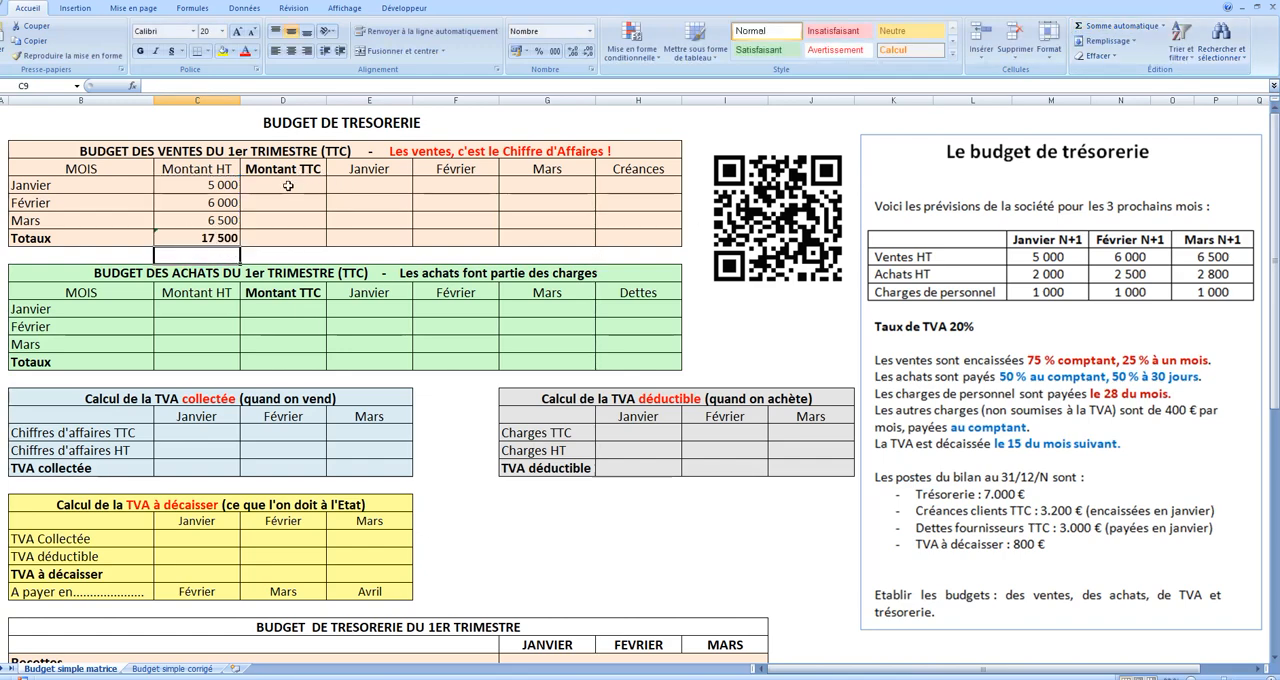
# Step: Calculate the sales Montant TTC with =C5*1,20 in D5 and fill it down through the Totaux row
pyautogui.click(288, 186)
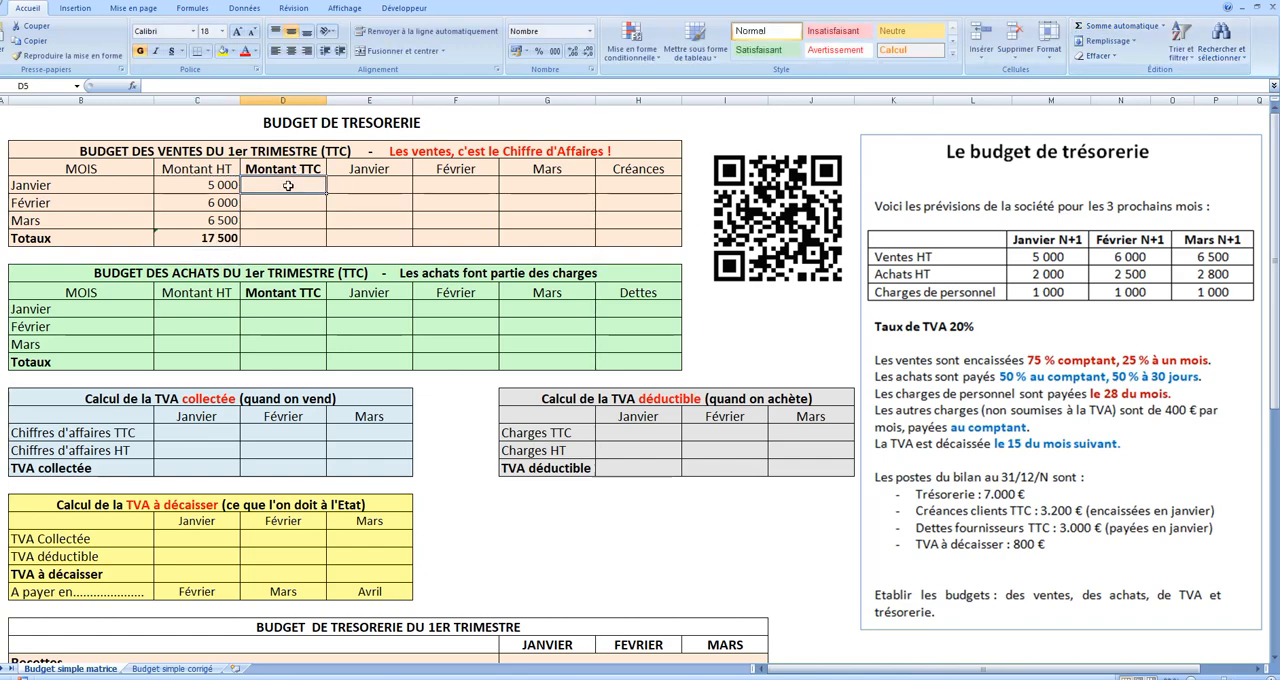
pyautogui.write('=')
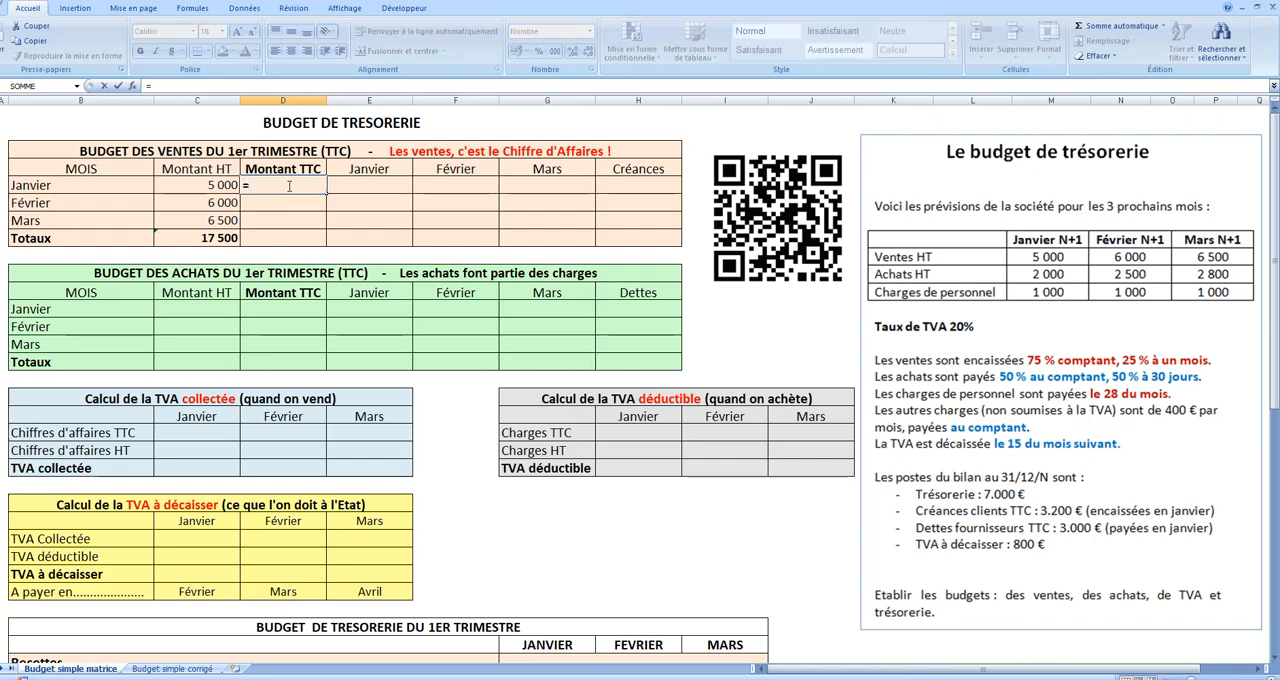
pyautogui.click(216, 186)
pyautogui.write('*1,20')
pyautogui.press('Return')
pyautogui.click(320, 189)
pyautogui.moveTo(324, 193); pyautogui.dragTo(322, 241)
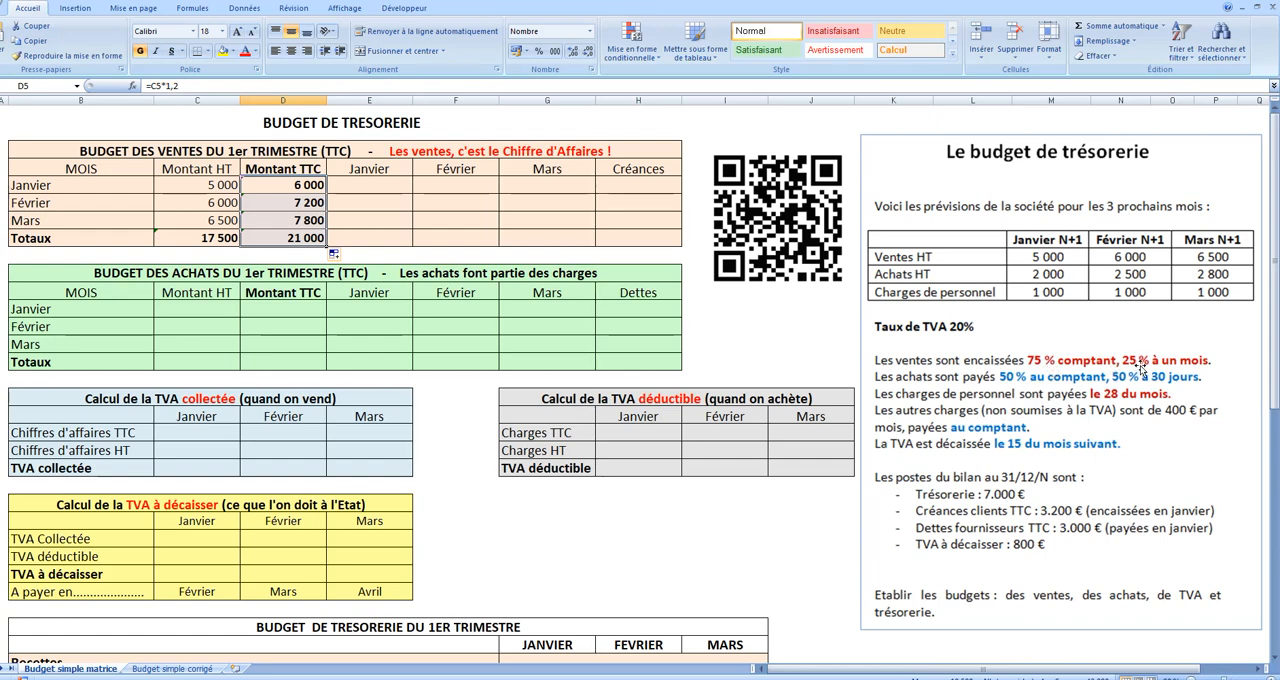
# Step: Calculate January's cash receipts from January sales in E5 with the formula =D5*0,75
pyautogui.click(383, 184)
pyautogui.write('=')
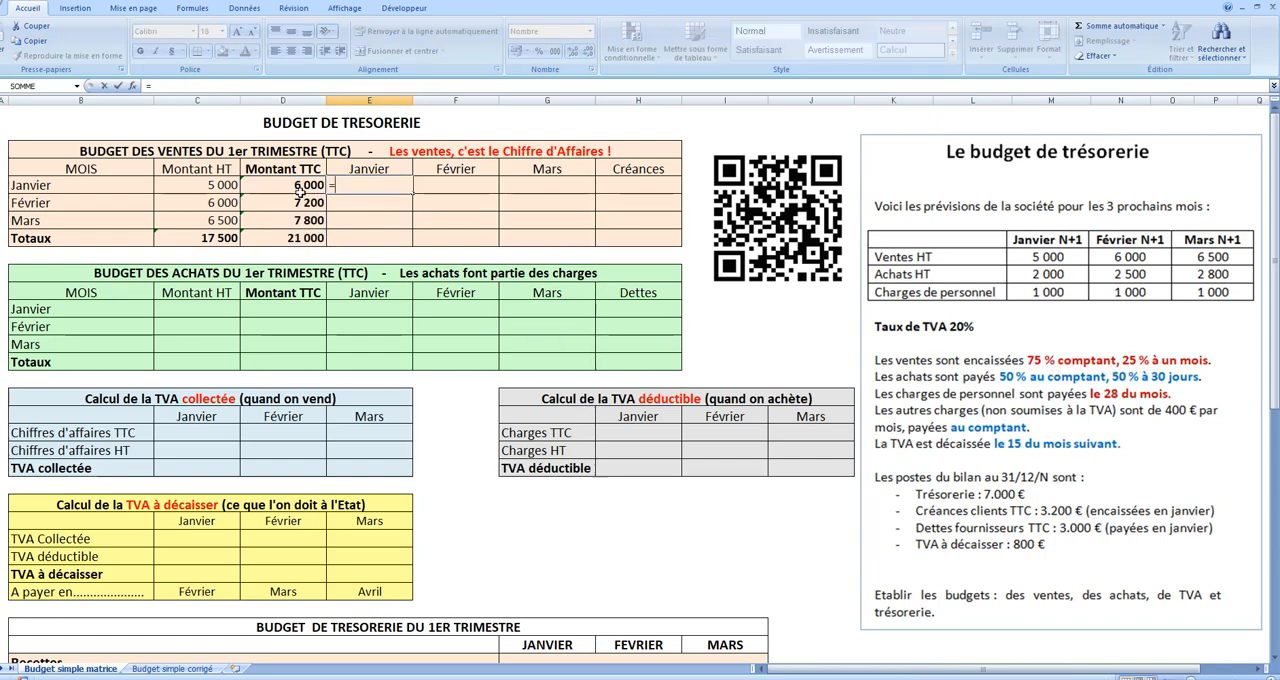
pyautogui.click(298, 184)
pyautogui.write('*')
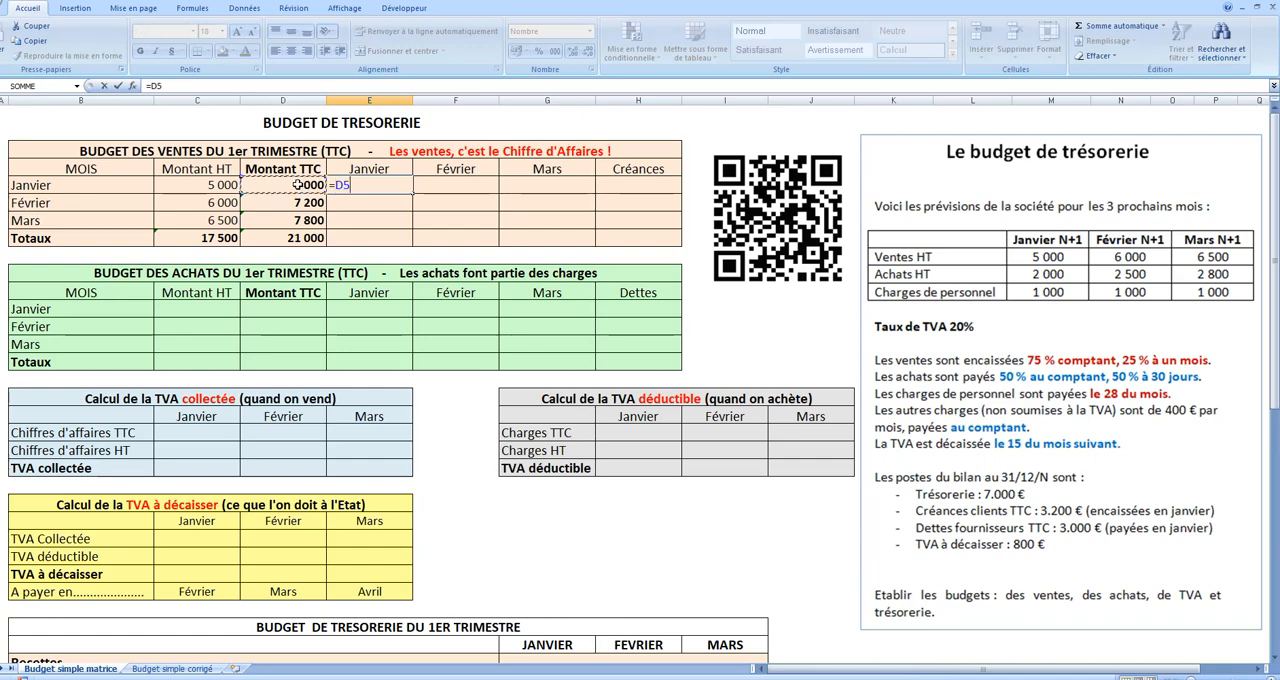
pyautogui.write('0,75')
pyautogui.press('Return')
# Step: Calculate the share of January sales collected in February in F5 with =D5*0,25
pyautogui.click(432, 189)
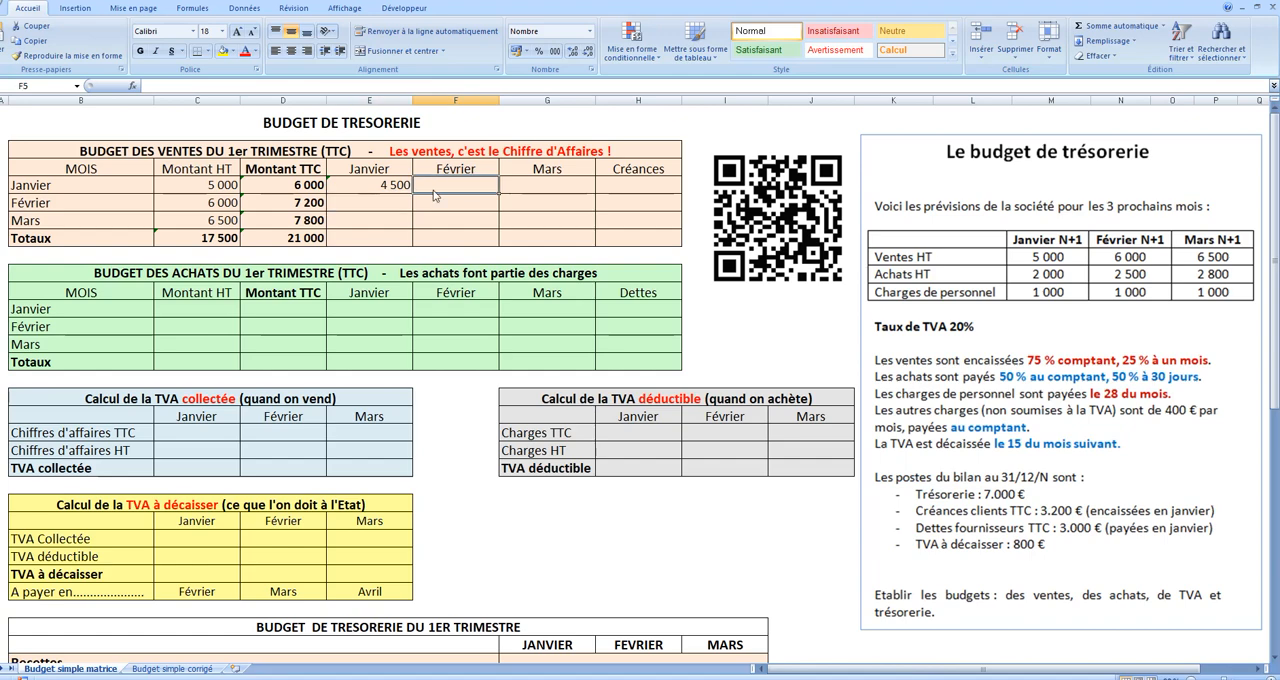
pyautogui.write('=')
pyautogui.click(303, 185)
pyautogui.write('*0,25')
pyautogui.press('Return')
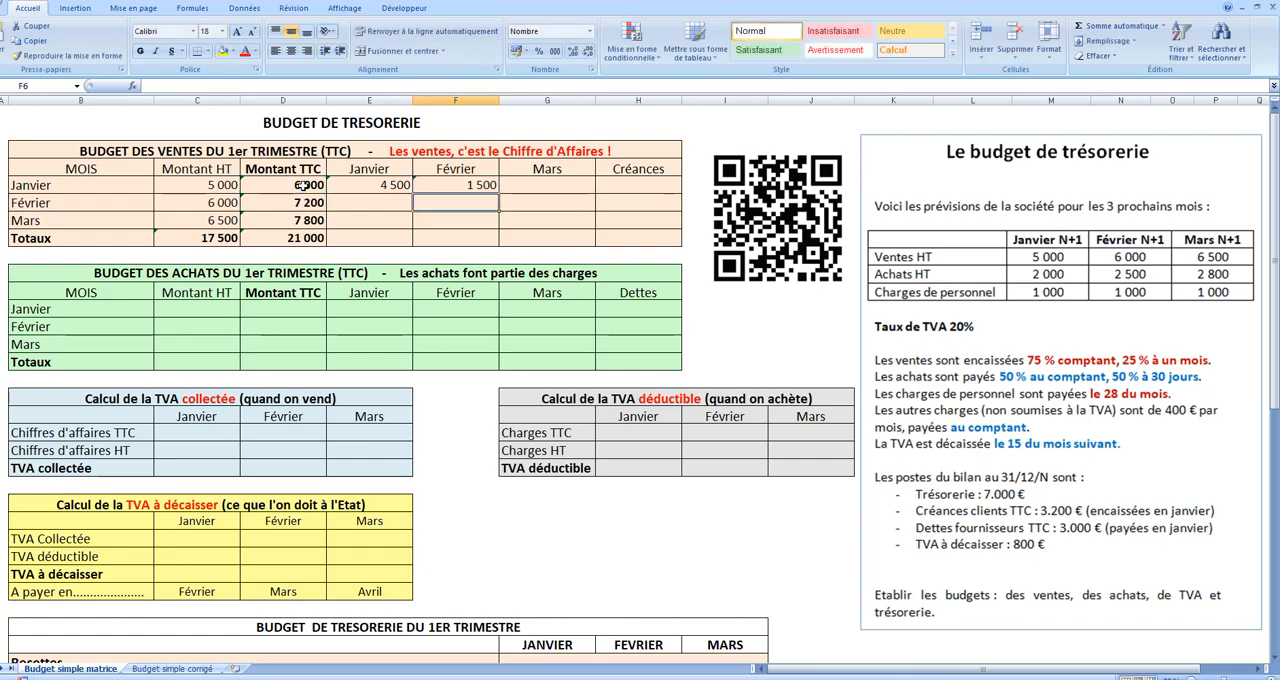
# Step: Calculate the share of February sales collected in February in F6 as 75% of the TTC amount in D6
pyautogui.write('=')
pyautogui.click(313, 202)
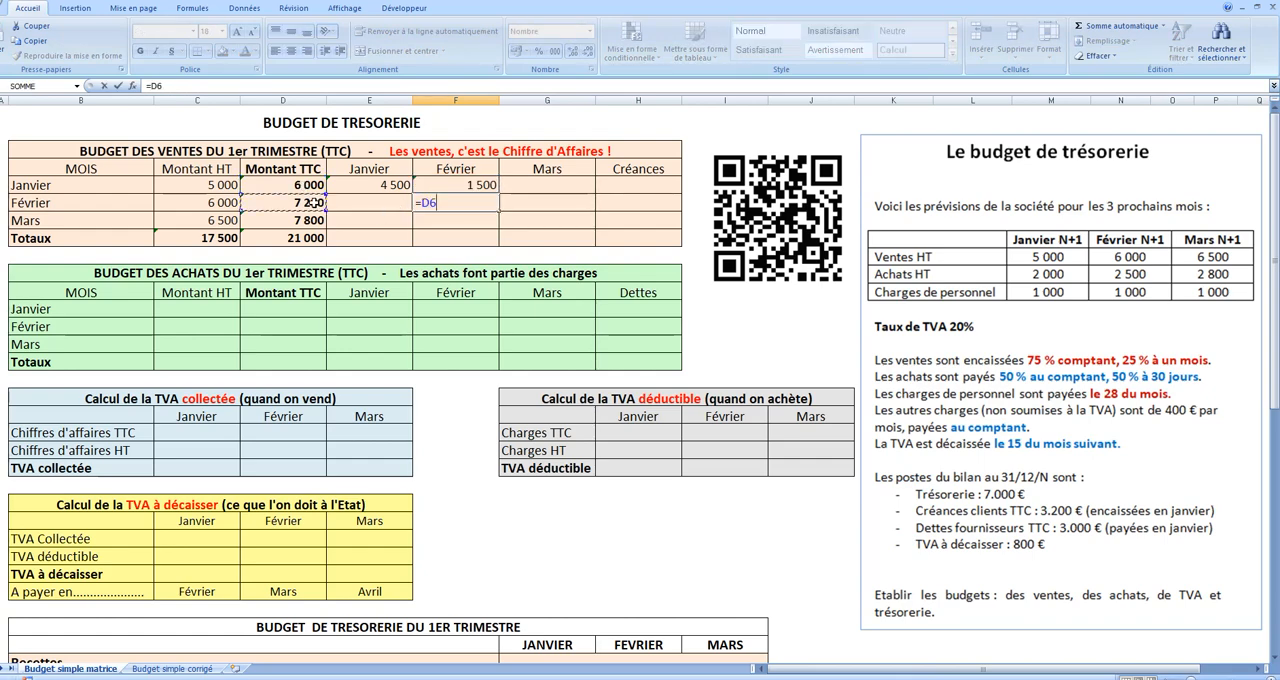
pyautogui.write('*')
pyautogui.press('Return')
# Step: Calculate the remainder of February sales collected in March in G6 with =D6-F6
pyautogui.click(533, 200)
pyautogui.write('=')
pyautogui.click(305, 202)
pyautogui.write('-')
pyautogui.click(468, 200)
pyautogui.press('Return')
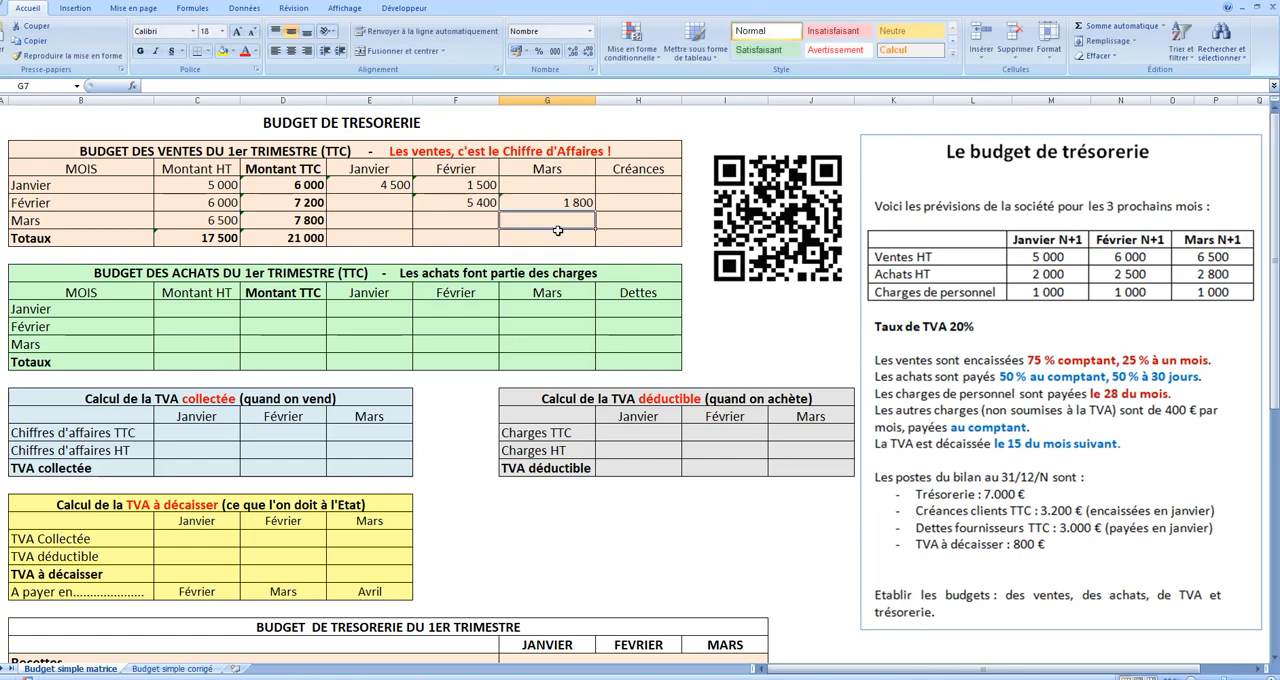
# Step: Calculate the share of March sales collected in March in G7 with =D7*0,75
pyautogui.write('=')
pyautogui.click(311, 220)
pyautogui.write('*')
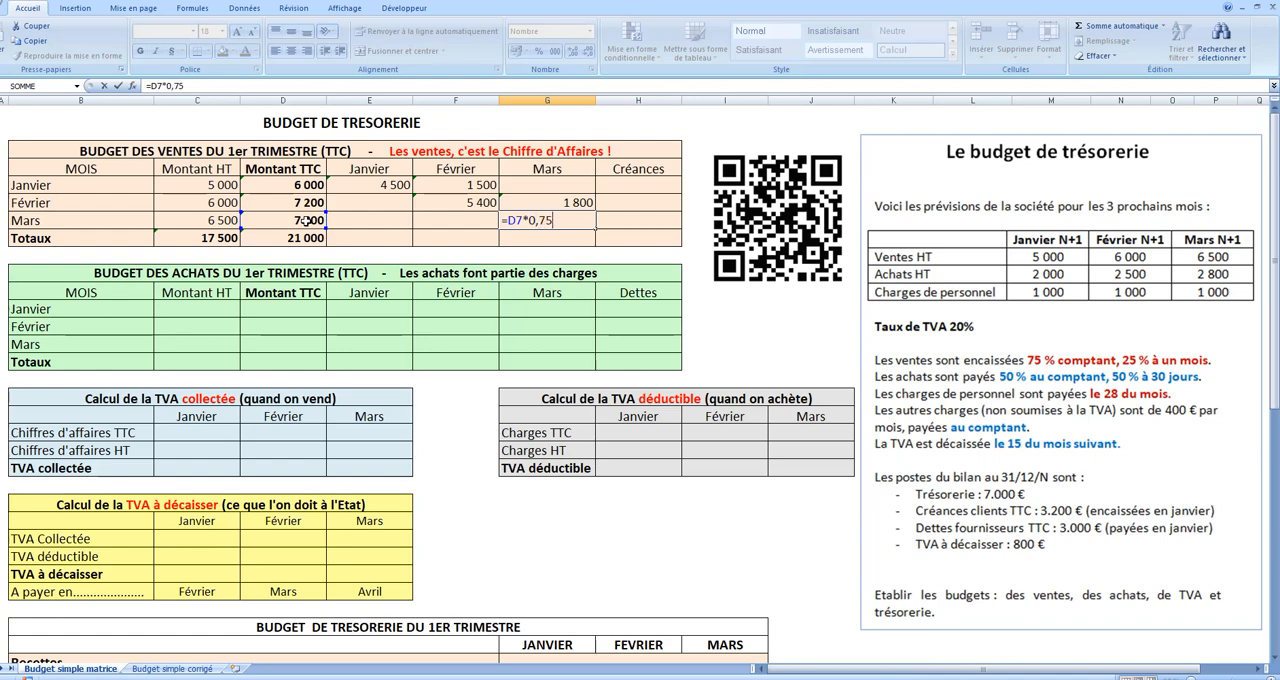
pyautogui.press('Return')
# Step: Calculate the outstanding Créances on March sales in H7 with =D7-G7
pyautogui.click(623, 224)
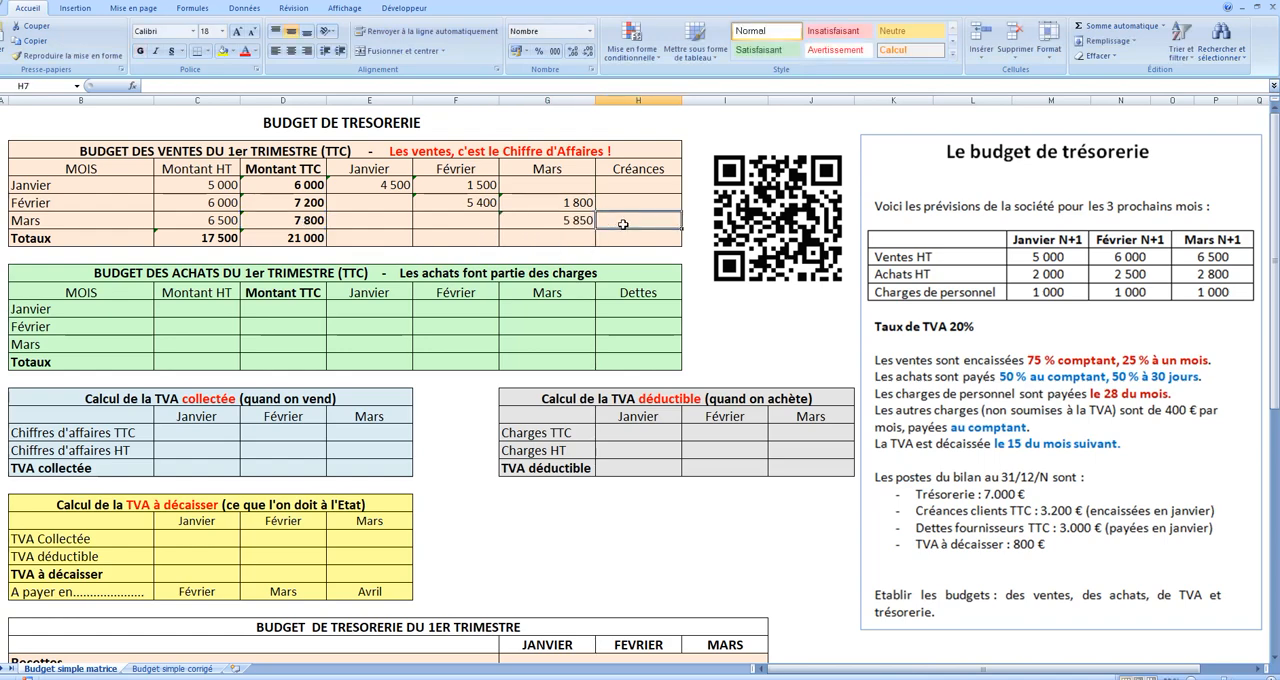
pyautogui.write('=')
pyautogui.click(291, 226)
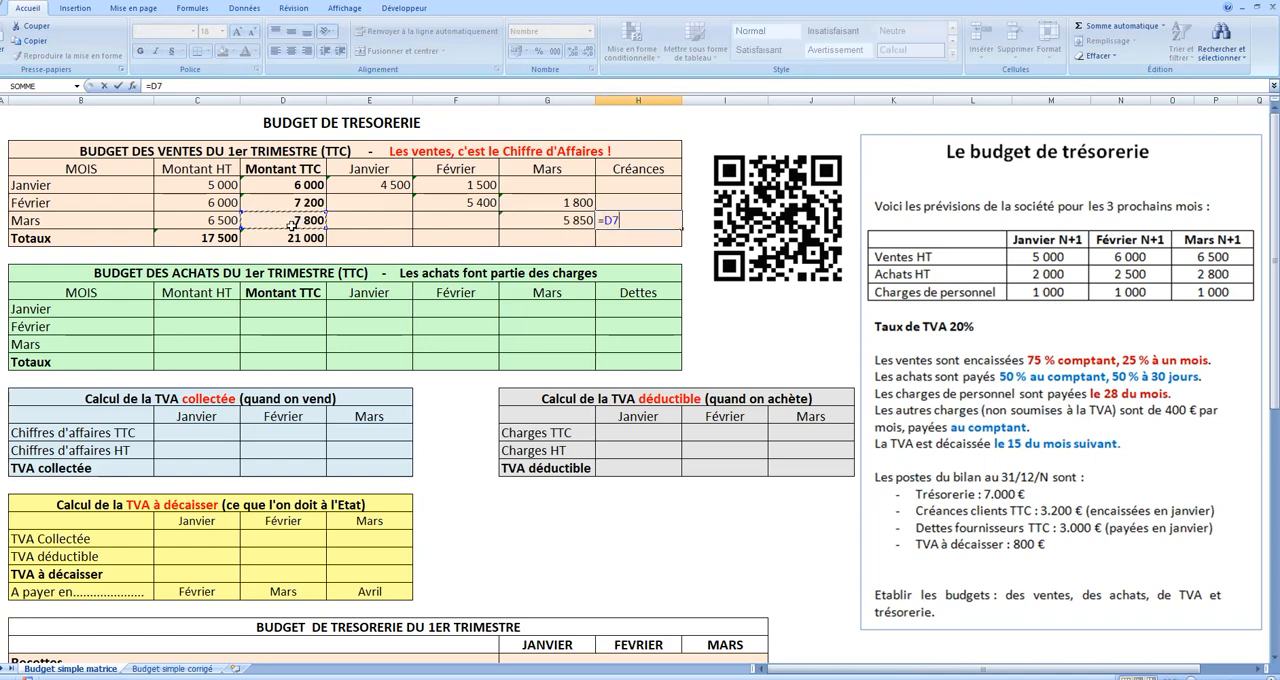
pyautogui.write('-')
pyautogui.click(536, 215)
pyautogui.press('Return')
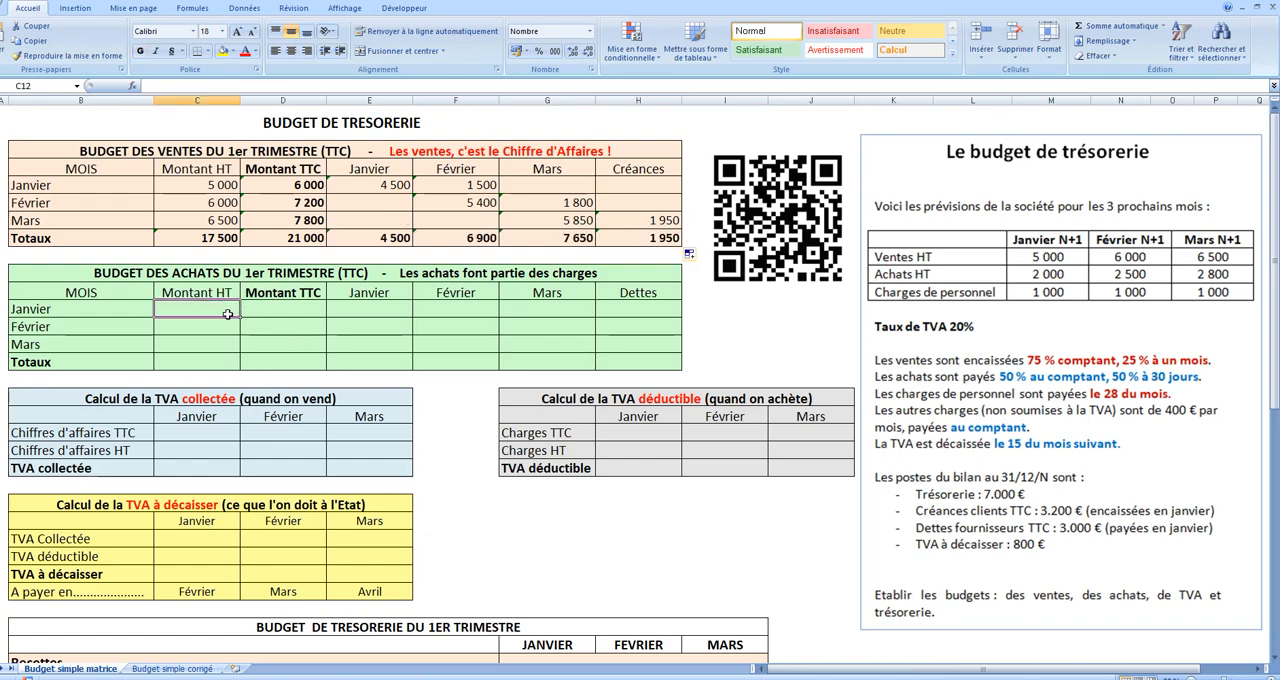
# Step: Enter purchases HT of 2000, 2500 and 2800 for Janvier, Février and Mars, and sum them in the Totaux row
pyautogui.write('2000')
pyautogui.press('Return')
pyautogui.write('2 500')
pyautogui.press('Return')
pyautogui.write('2 ')
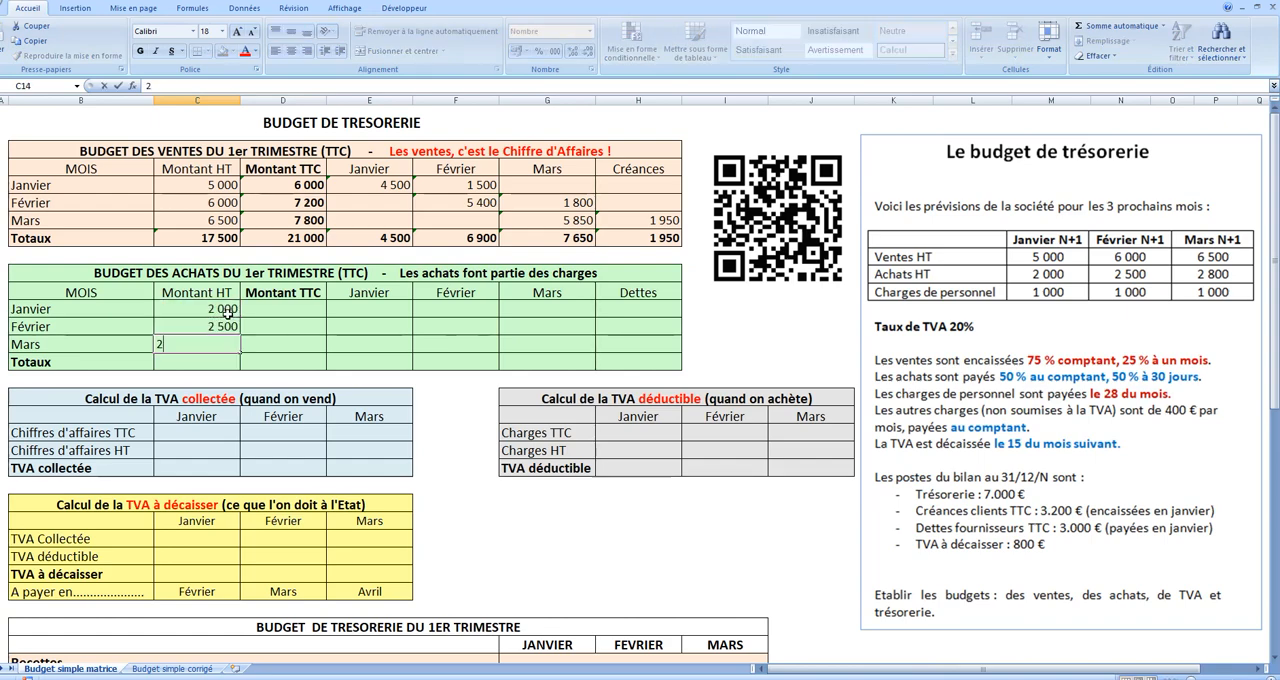
pyautogui.write('800')
pyautogui.press('Return')
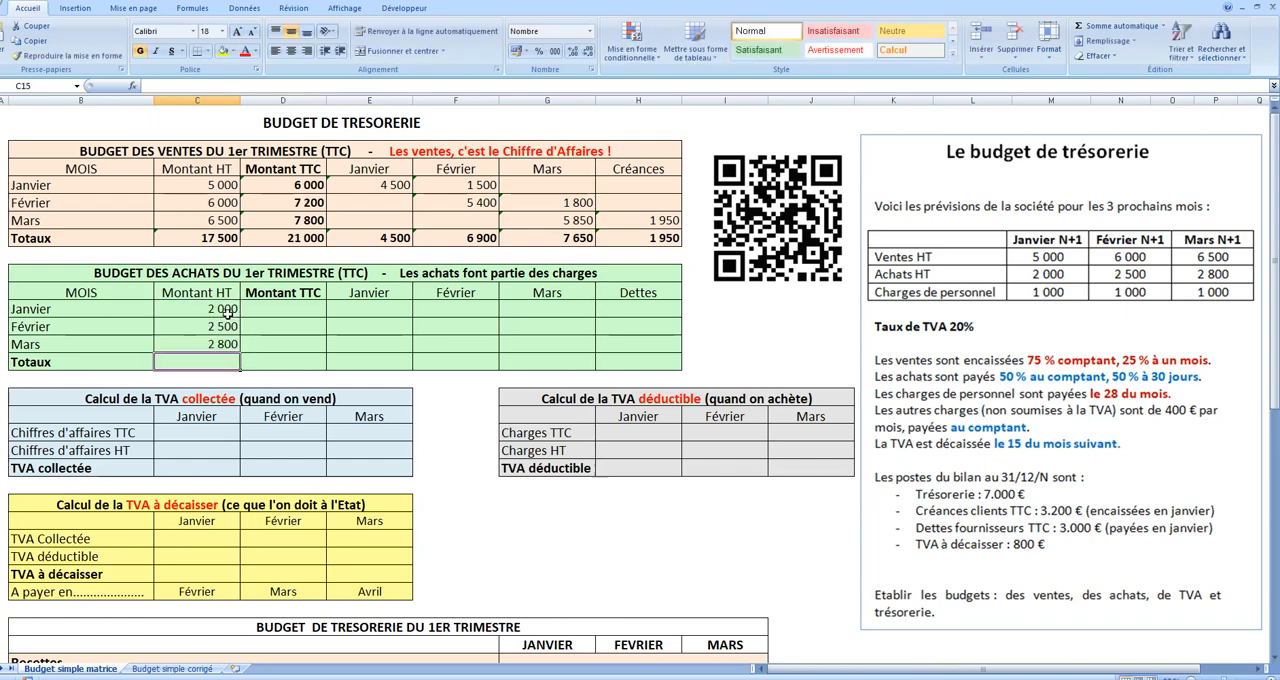
pyautogui.click(1086, 30)
pyautogui.press('Return')
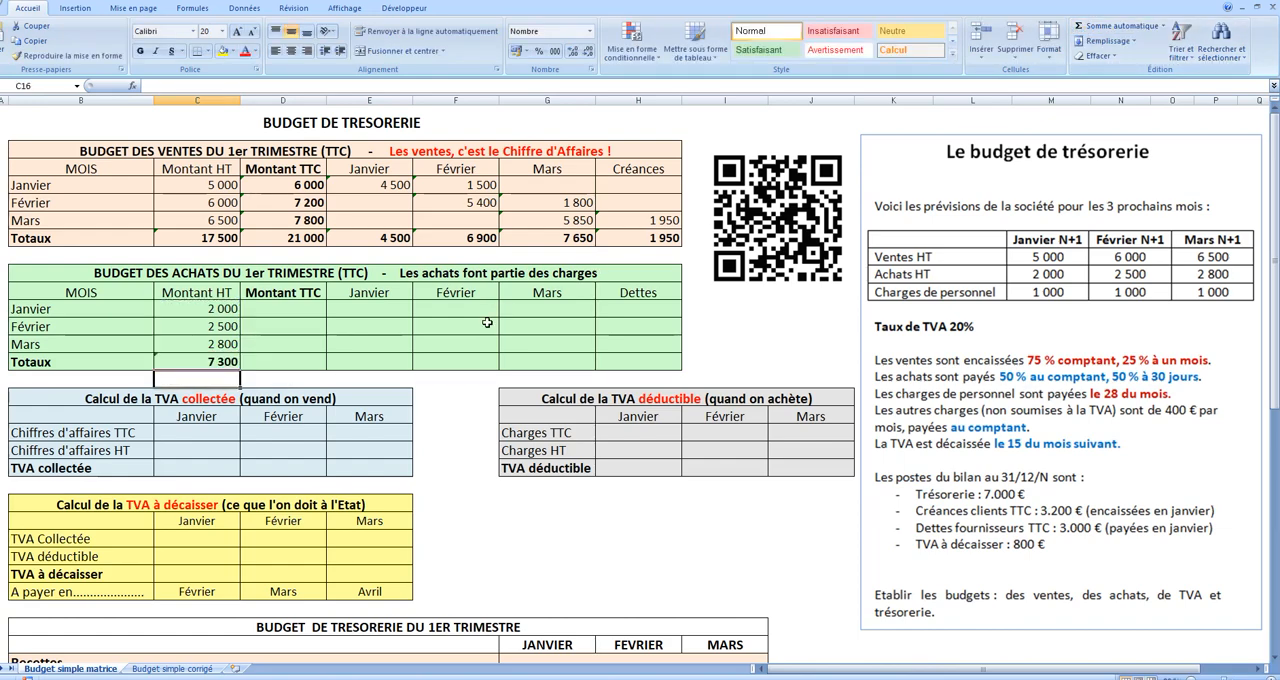
# Step: Calculate the purchases Montant TTC with =C12*1,20 in D12 and fill it down through the Totaux row
pyautogui.click(303, 311)
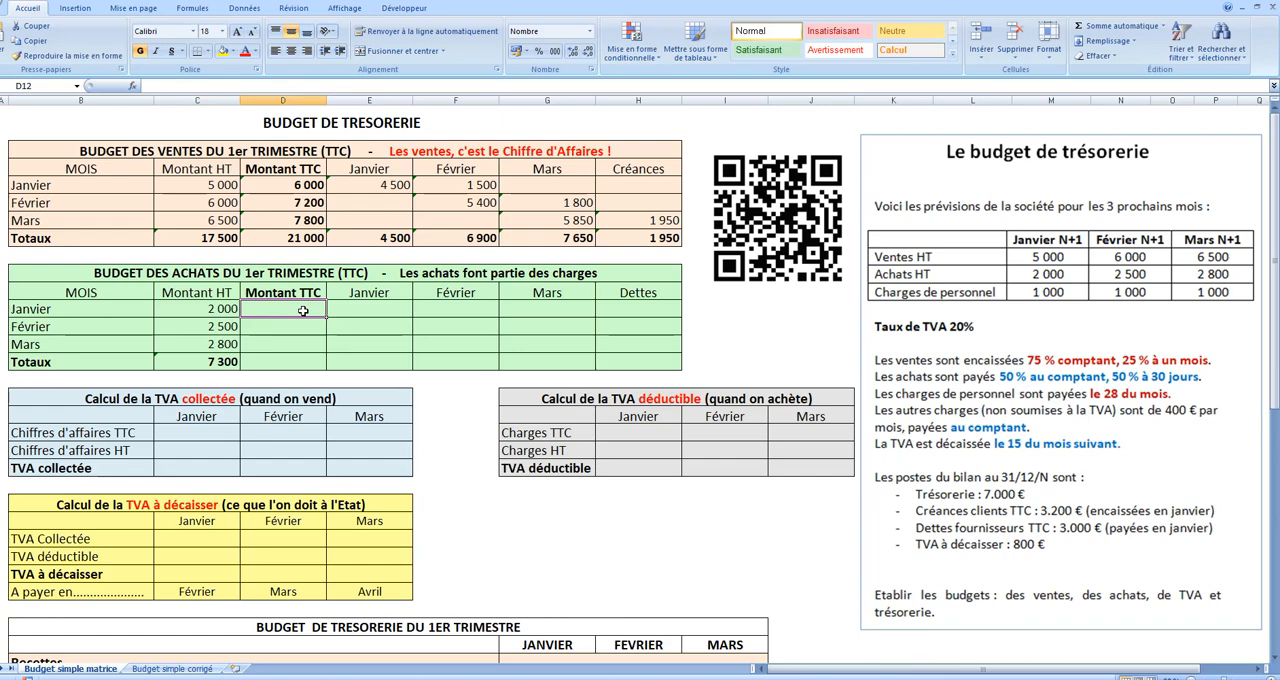
pyautogui.write('=')
pyautogui.click(213, 310)
pyautogui.write('*1,20')
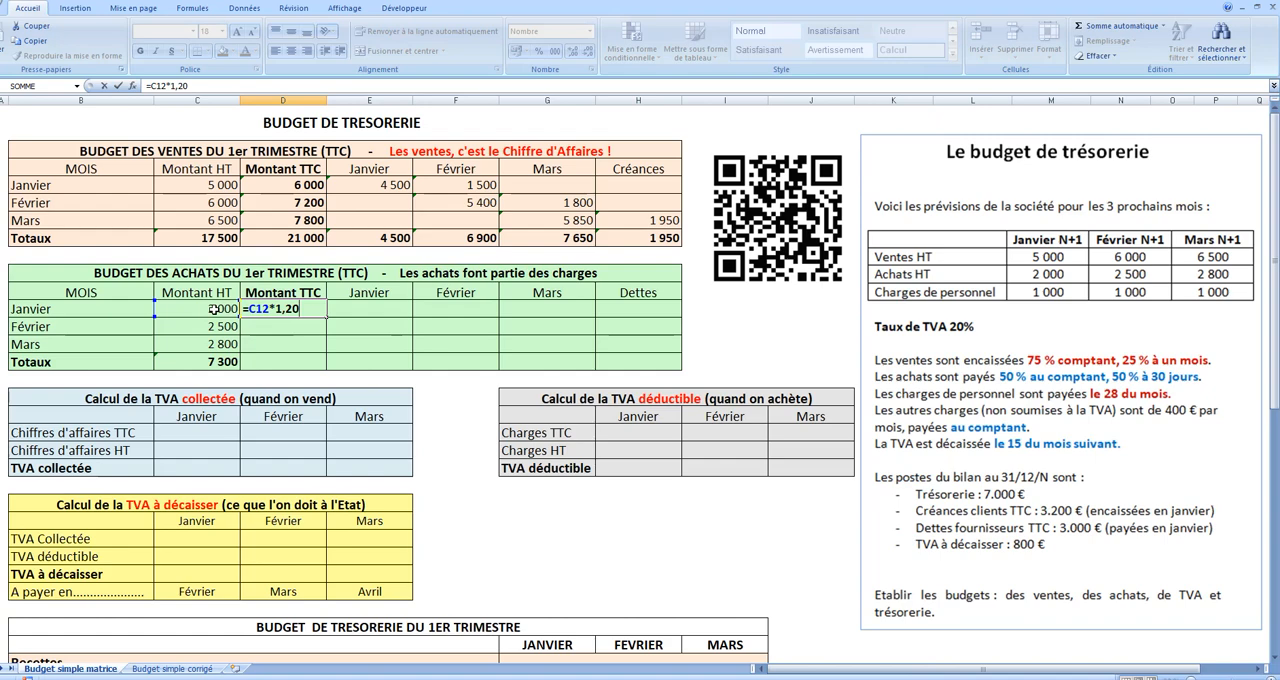
pyautogui.press('Return')
pyautogui.click(318, 311)
pyautogui.moveTo(326, 318); pyautogui.dragTo(330, 366)
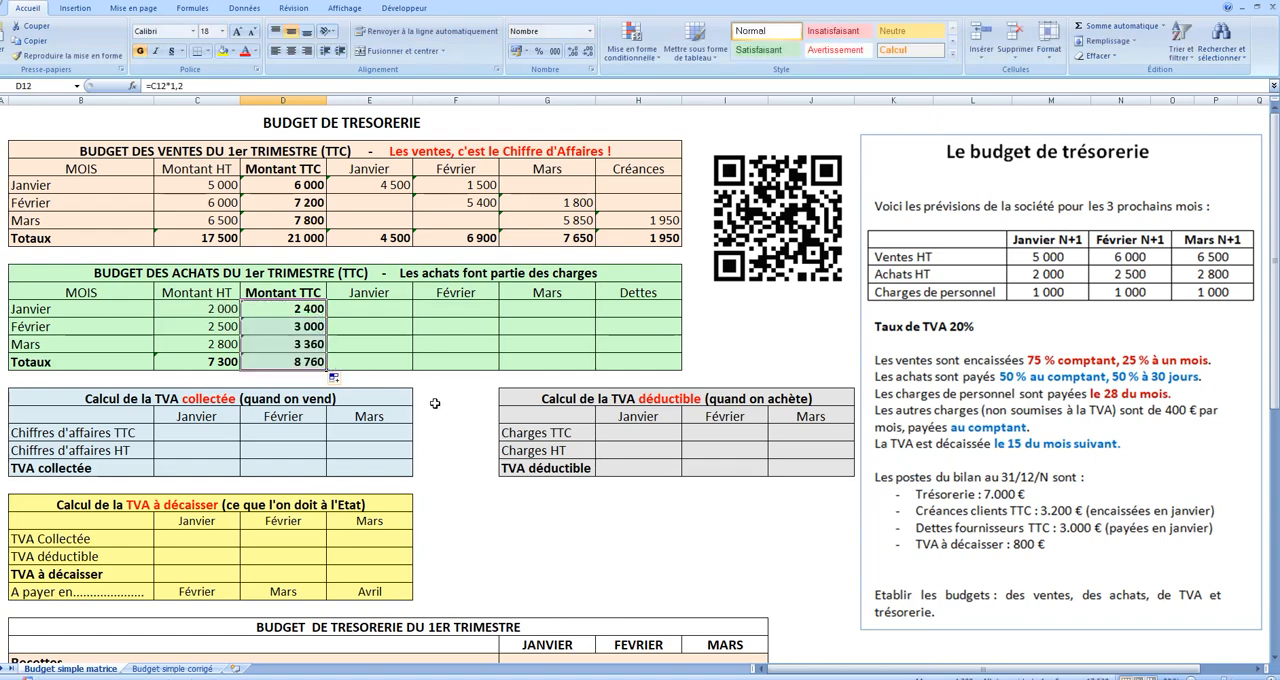
# Step: Split January purchases TTC equally between the Janvier and Février payments, using =D12/2 in E12 and =E12 in F12
pyautogui.press('Right')
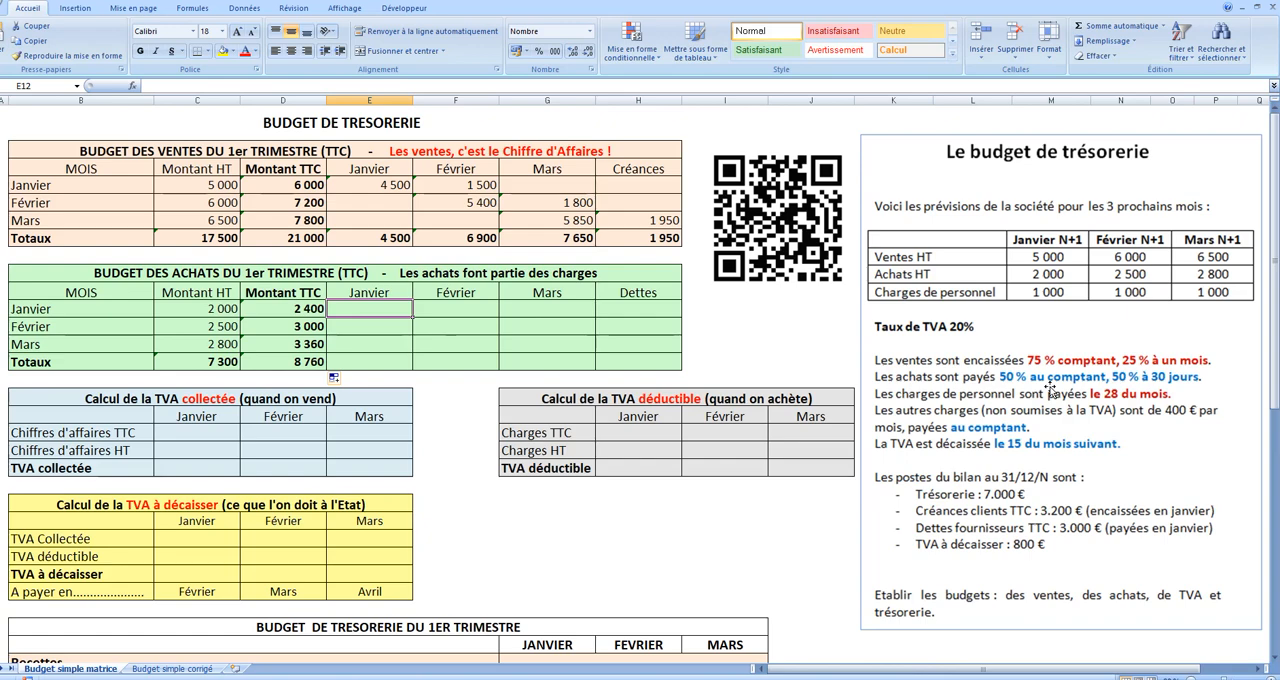
pyautogui.write('=')
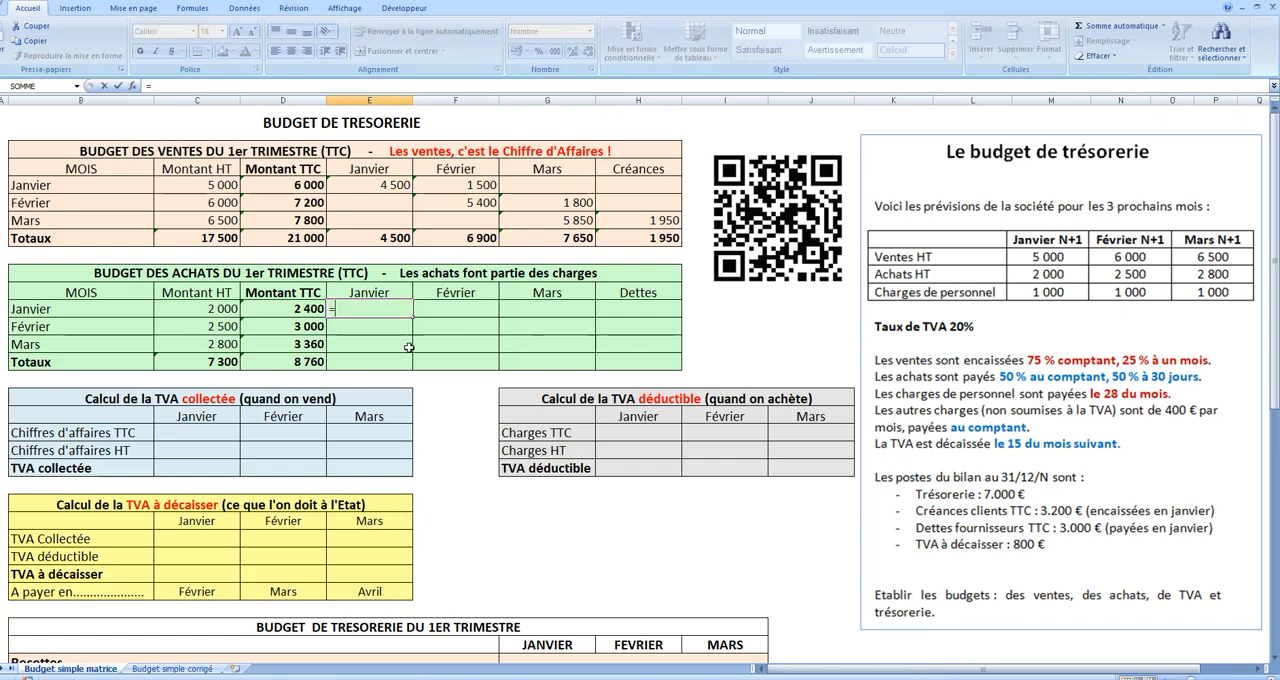
pyautogui.click(296, 308)
pyautogui.write('/2')
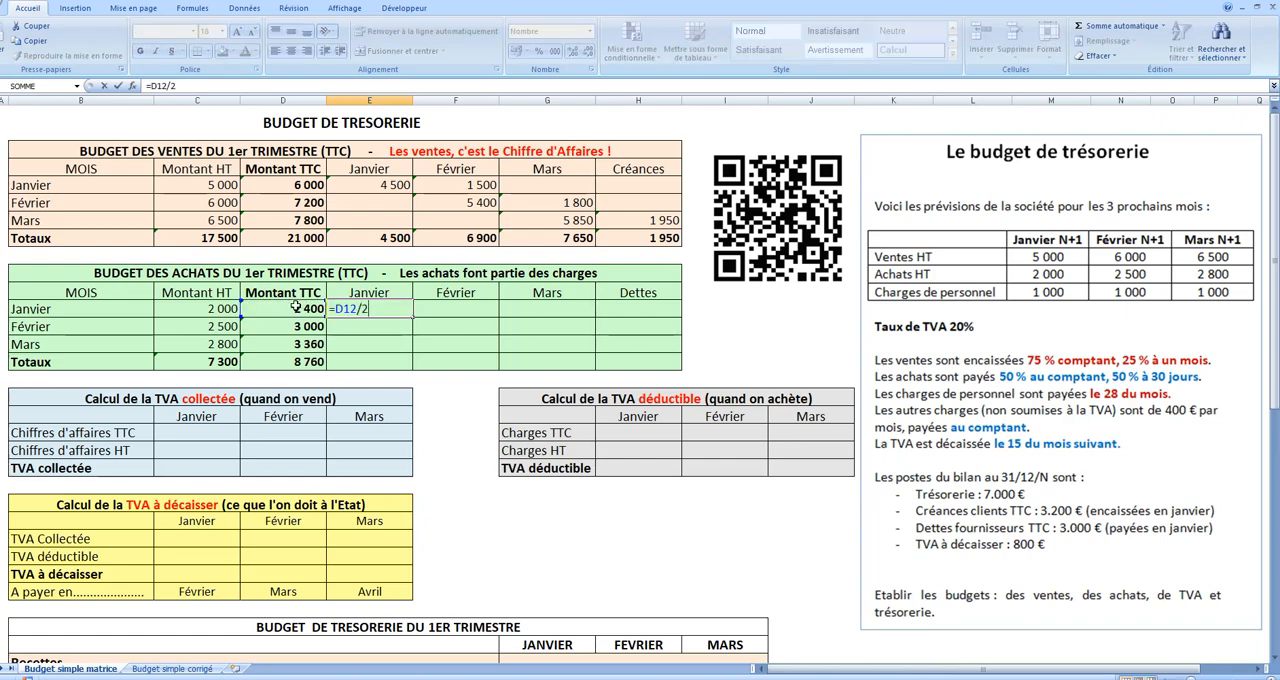
pyautogui.press('Return')
pyautogui.click(452, 308)
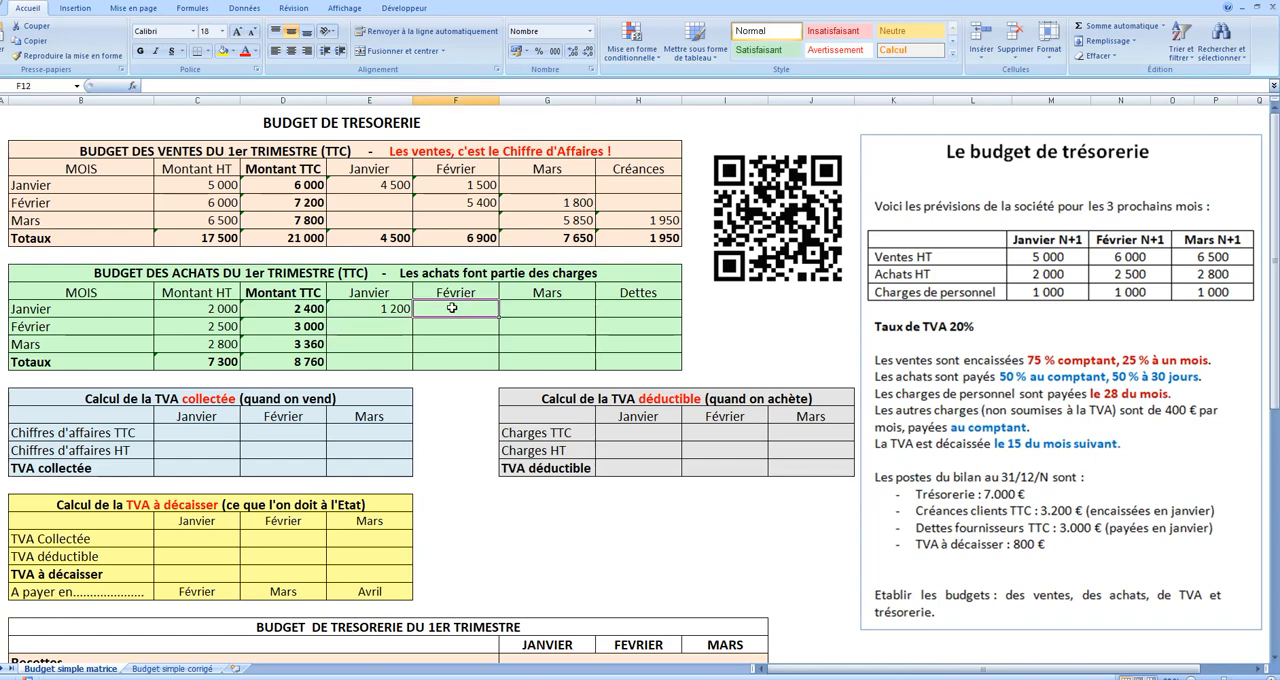
pyautogui.write('=')
pyautogui.click(368, 310)
pyautogui.press('Return')
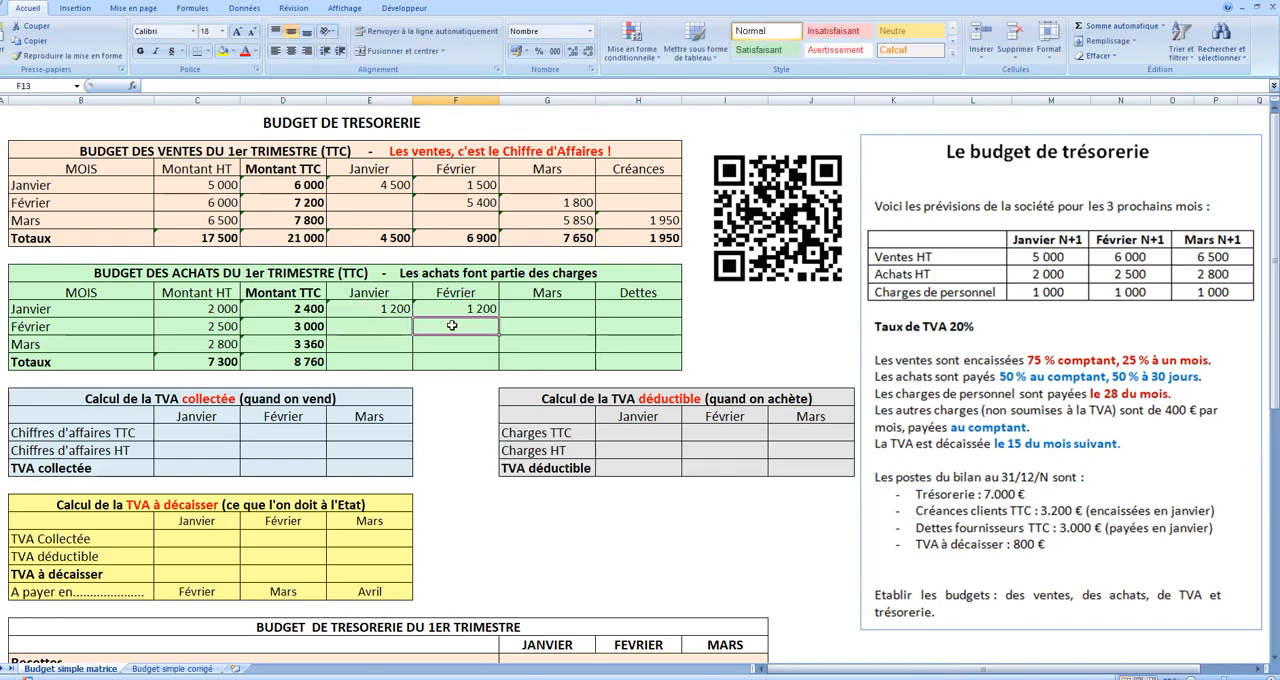
# Step: Split February purchases TTC equally between the Février and Mars payments, using =D13/2 in F13 and =F13 in G13
pyautogui.write('=')
pyautogui.click(310, 328)
pyautogui.write('/2')
pyautogui.press('Return')
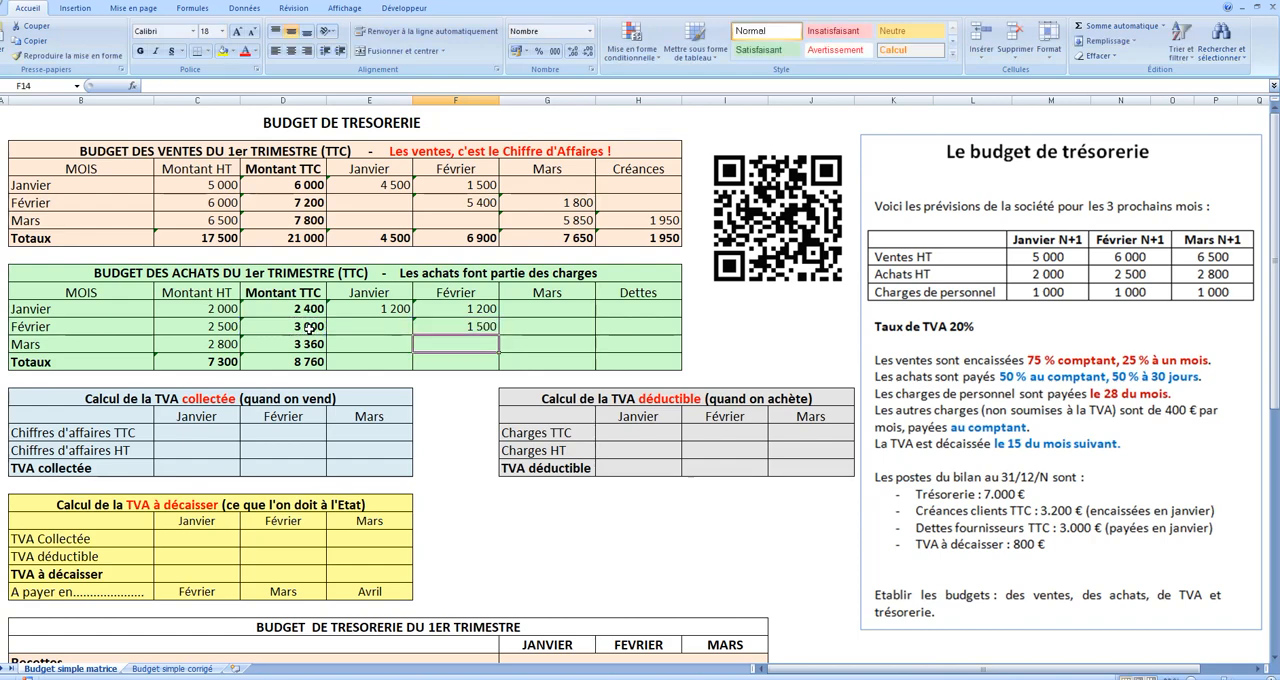
pyautogui.click(561, 324)
pyautogui.write('=')
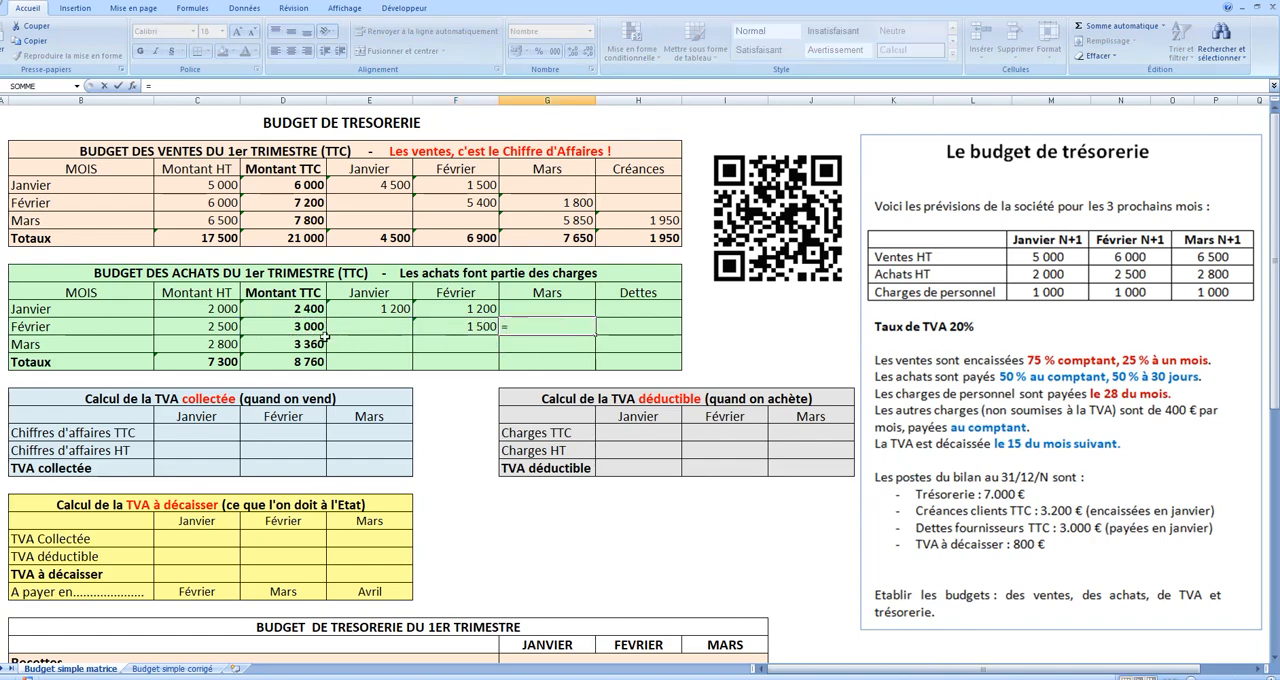
pyautogui.click(450, 327)
pyautogui.press('Return')
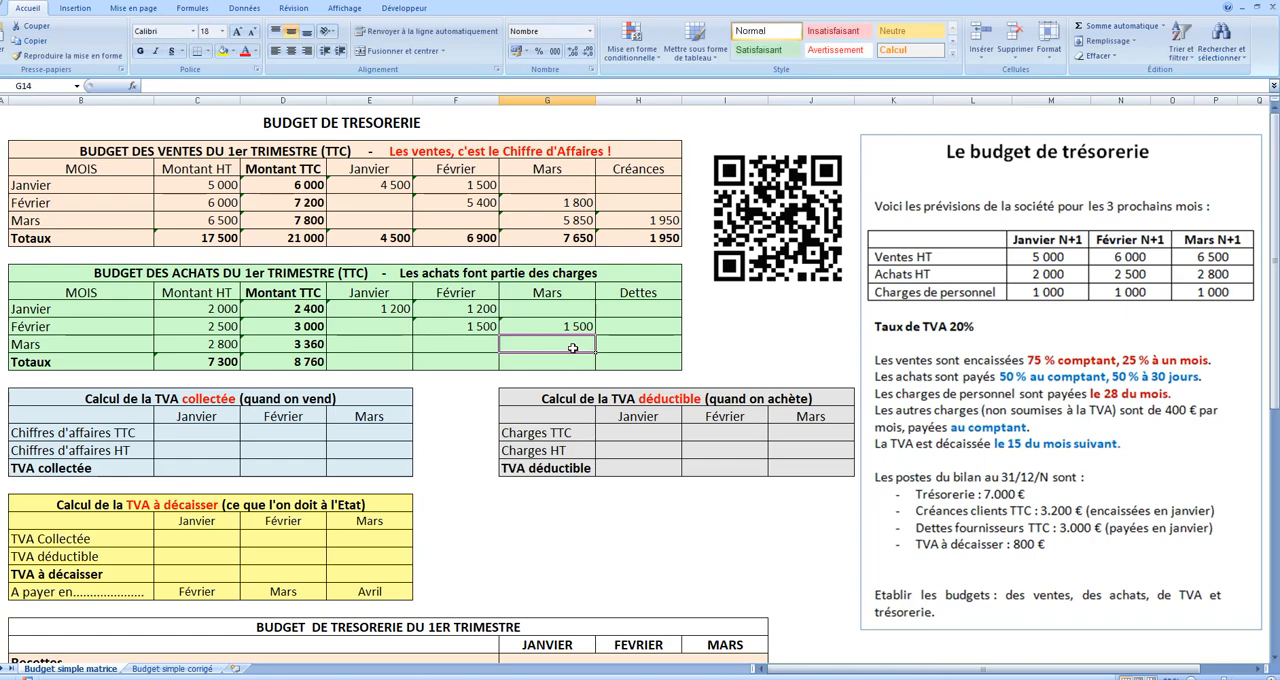
# Step: Split March purchases TTC equally between Mars and Dettes, using =D14/2 in G14 and =G14 in H14
pyautogui.write('=')
pyautogui.click(305, 343)
pyautogui.write('/2')
pyautogui.press('Return')
pyautogui.click(622, 344)
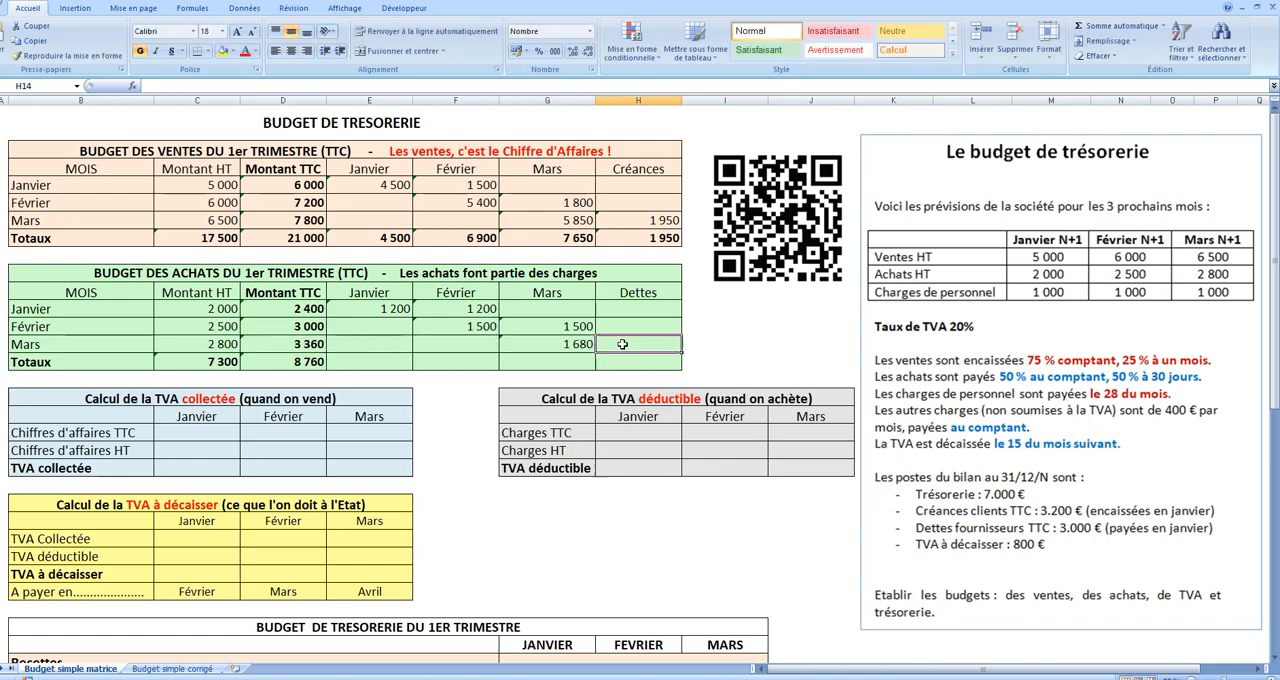
pyautogui.write('=')
pyautogui.click(580, 344)
pyautogui.press('Return')
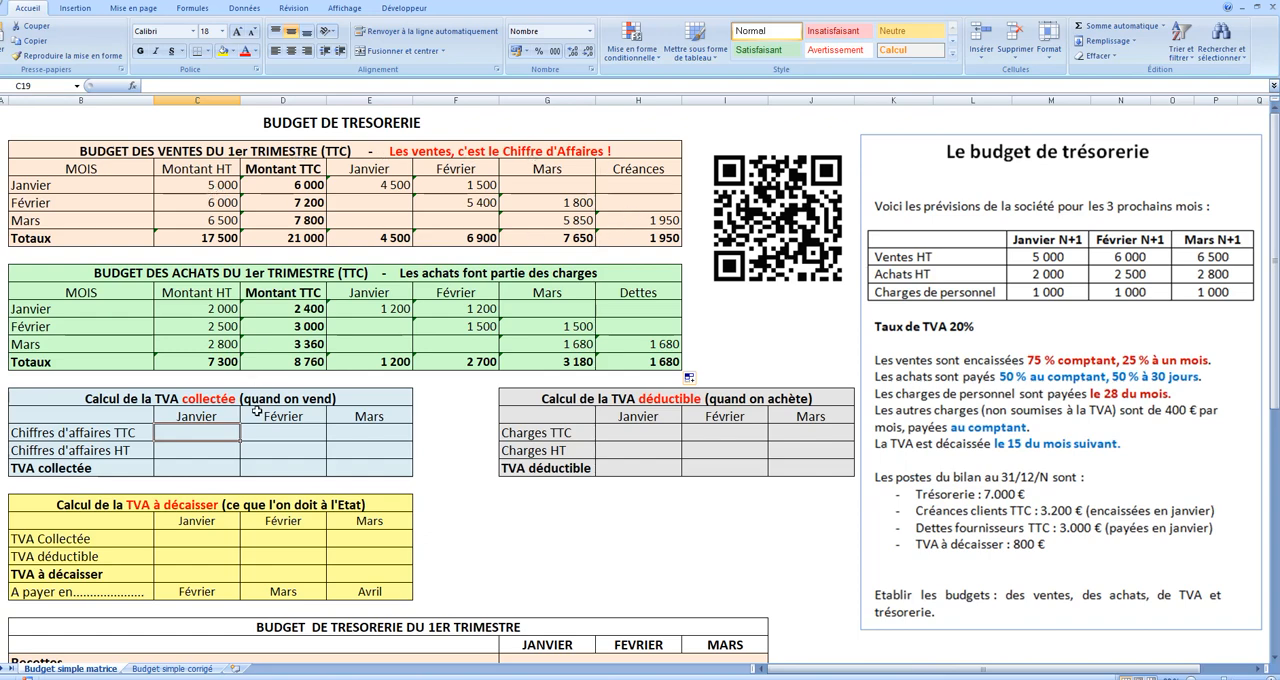
# Step: Link the Chiffres d'affaires TTC row of the collected VAT table to the monthly sales TTC in D5, D6 and D7
pyautogui.write('=')
pyautogui.click(300, 185)
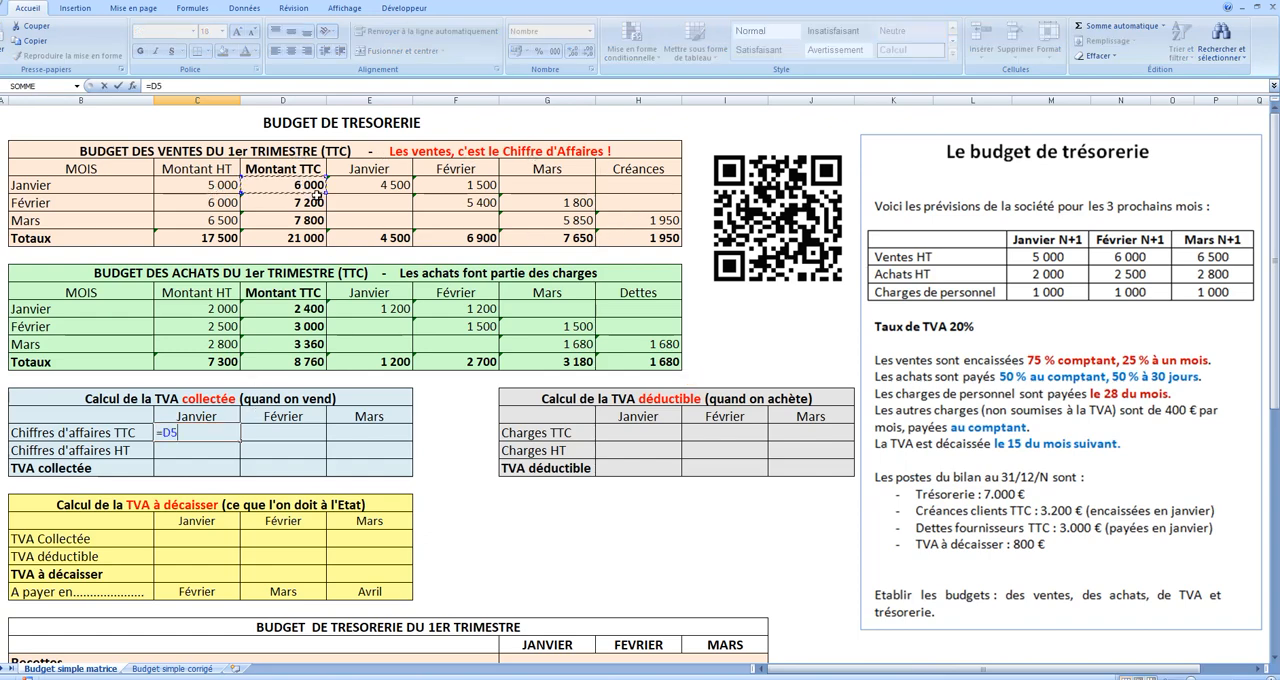
pyautogui.press('Return')
pyautogui.click(272, 431)
pyautogui.write('=')
pyautogui.click(290, 186)
pyautogui.press('Return')
pyautogui.click(363, 434)
pyautogui.write('=')
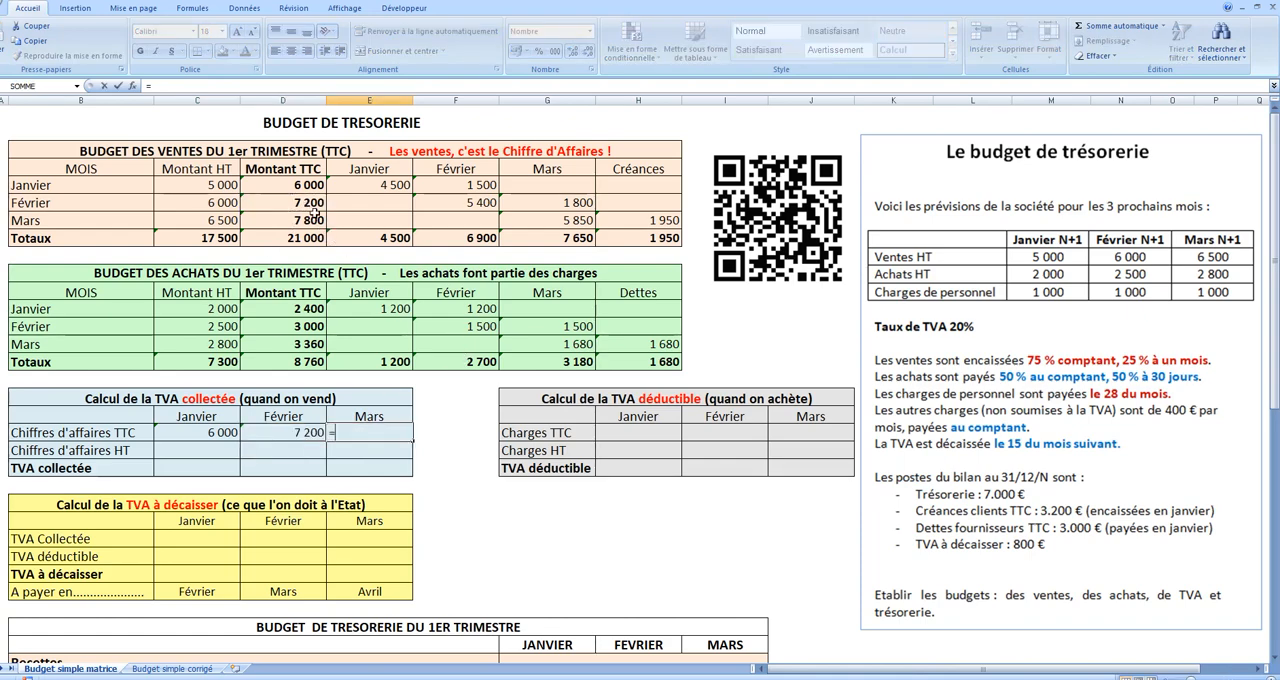
pyautogui.click(312, 220)
pyautogui.press('Return')
# Step: Calculate Chiffres d'affaires HT with =C19/1,2 in C20 and fill it across to Mars
pyautogui.click(219, 452)
pyautogui.write('=')
pyautogui.click(232, 431)
pyautogui.write('/1,')
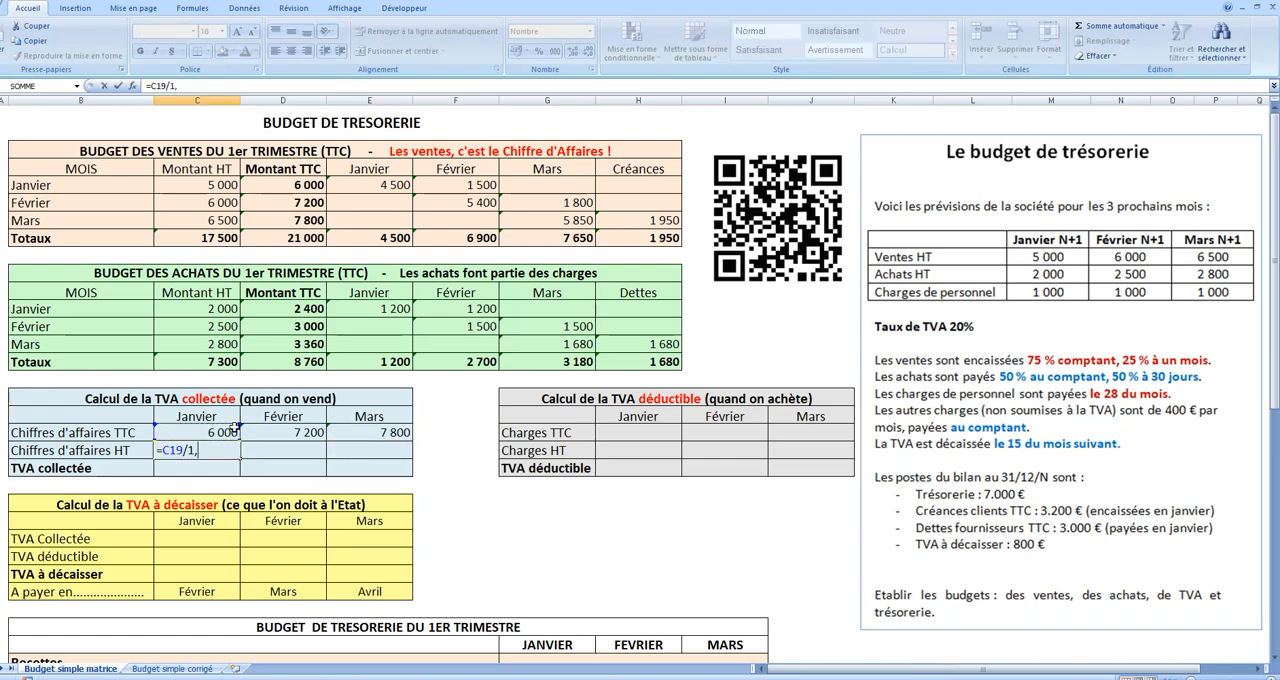
pyautogui.write('2')
pyautogui.press('Return')
pyautogui.click(237, 452)
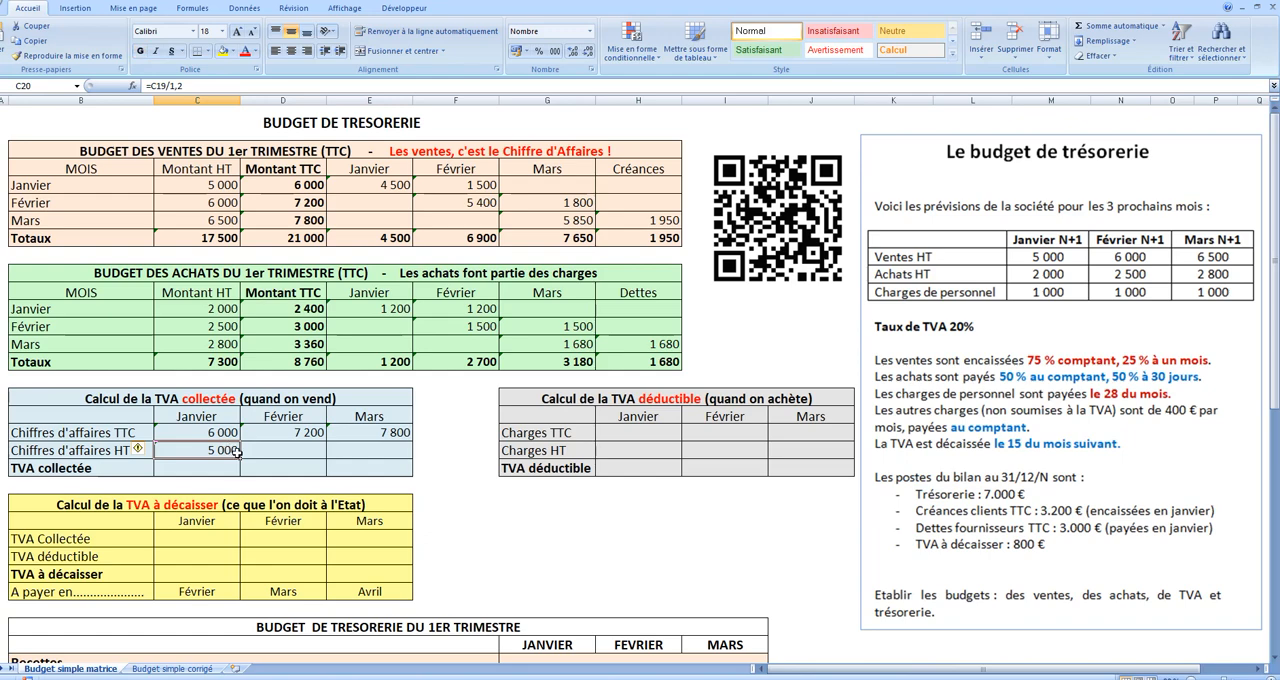
pyautogui.moveTo(263, 463); pyautogui.dragTo(405, 460)
# Step: Calculate TVA collectée with =C19-C20 in C21 and fill it across to Mars
pyautogui.click(218, 475)
pyautogui.write('=')
pyautogui.click(213, 432)
pyautogui.write('-')
pyautogui.click(204, 452)
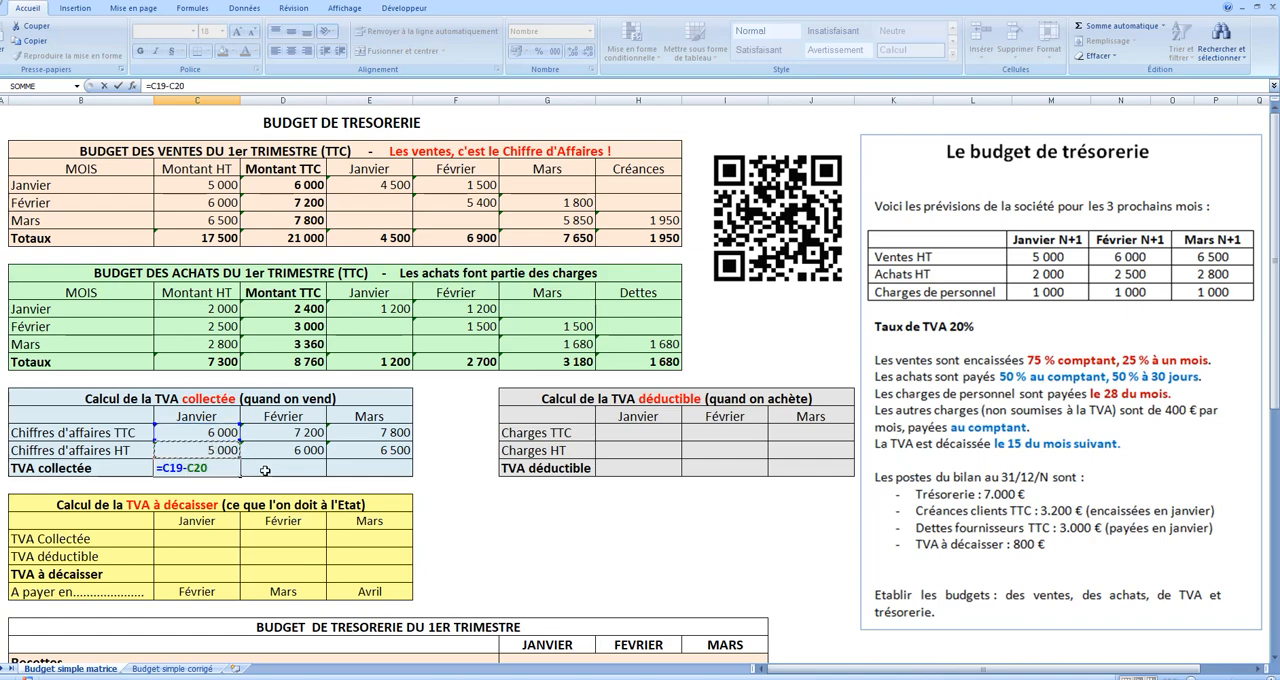
pyautogui.press('Return')
pyautogui.click(224, 470)
pyautogui.moveTo(240, 476); pyautogui.dragTo(404, 472)
# Step: Link the Charges TTC row of the deductible VAT table to the monthly purchases TTC in D12, D13 and D14
pyautogui.click(637, 433)
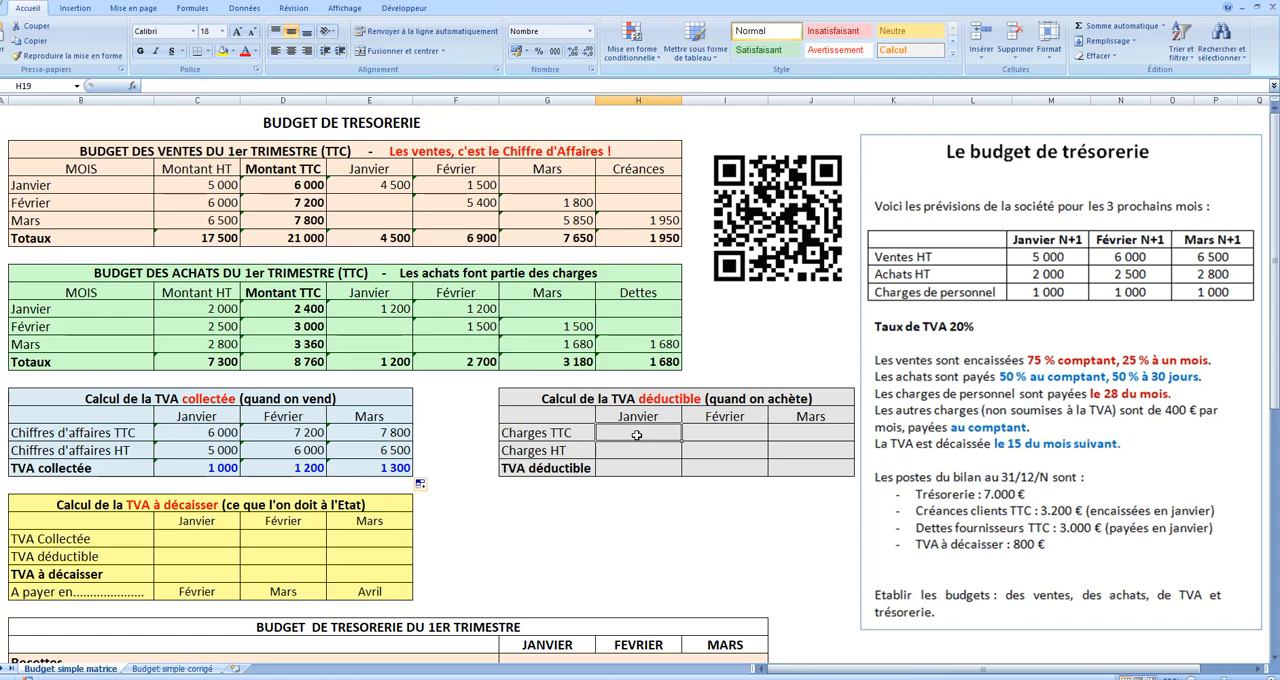
pyautogui.write('=')
pyautogui.click(307, 311)
pyautogui.press('Return')
pyautogui.click(702, 431)
pyautogui.write('=')
pyautogui.click(313, 325)
pyautogui.press('Return')
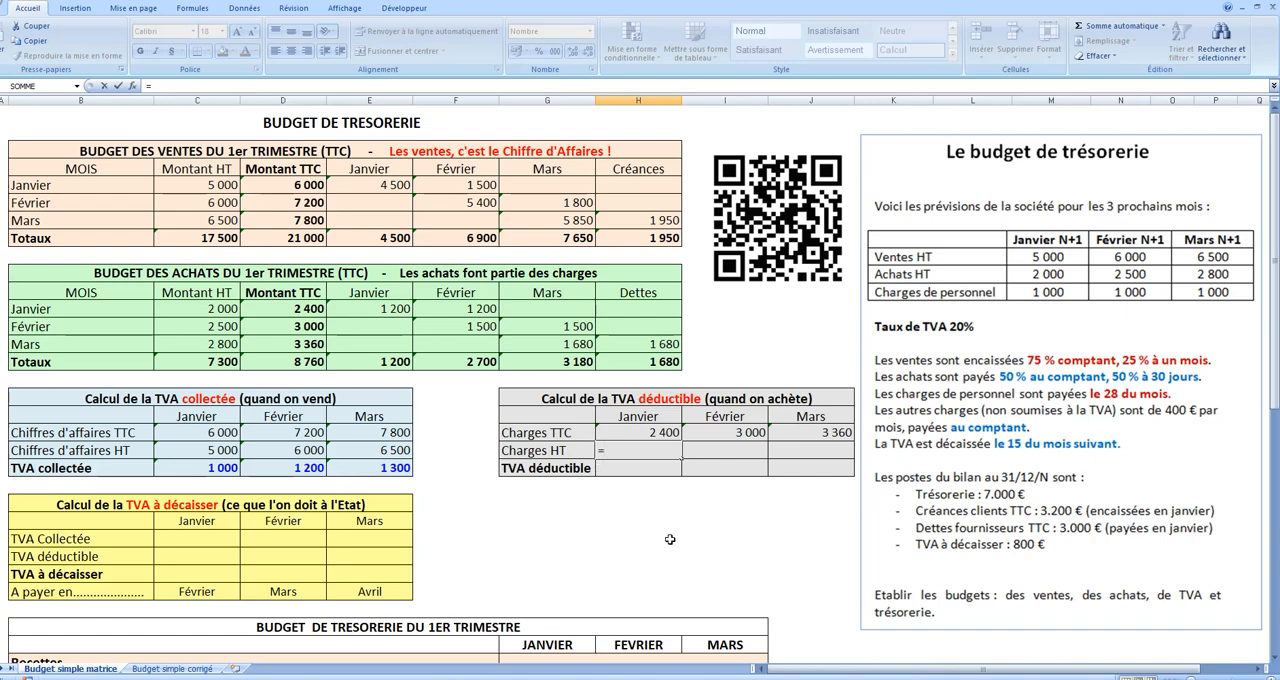
# Step: Calculate Charges HT with =H19/1,2 in H20 and fill it across to Mars
pyautogui.click(666, 433)
pyautogui.write('/')
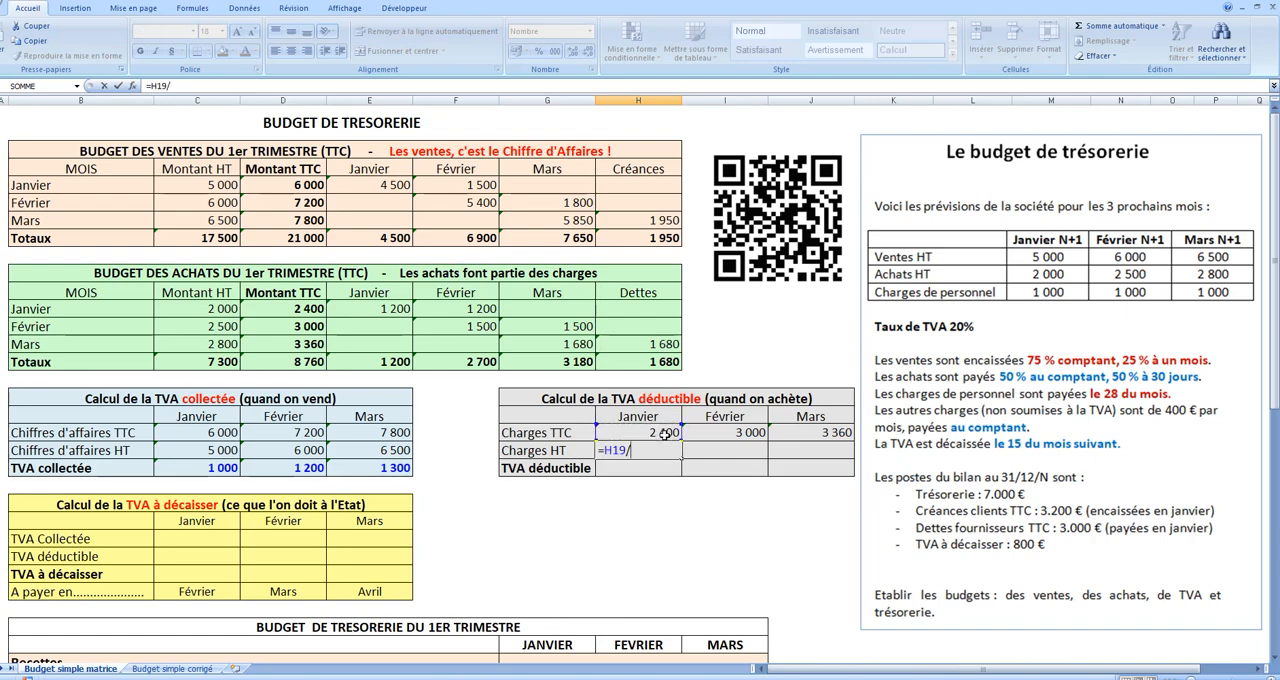
pyautogui.press('Return')
pyautogui.click(662, 451)
pyautogui.moveTo(684, 459); pyautogui.dragTo(848, 459)
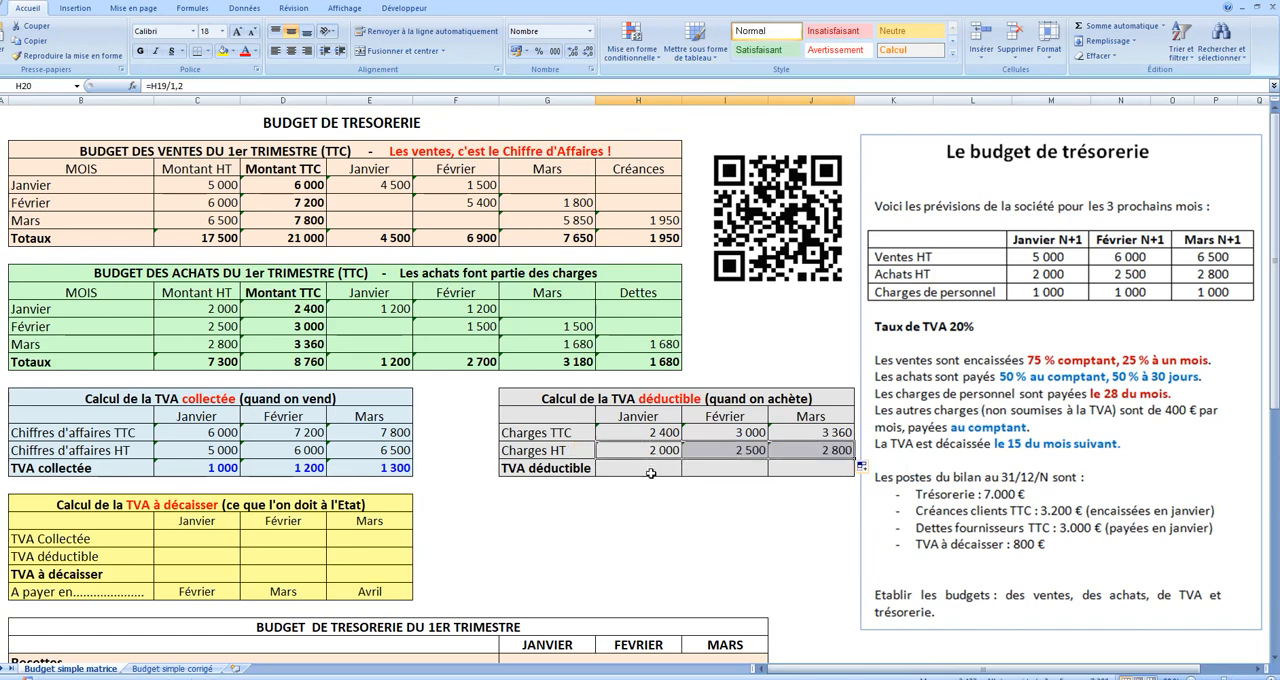
# Step: Calculate TVA déductible with =H19-H20 in H21 and fill it across to Mars
pyautogui.click(651, 470)
pyautogui.write('=')
pyautogui.click(660, 427)
pyautogui.write('-')
pyautogui.click(672, 450)
pyautogui.press('Return')
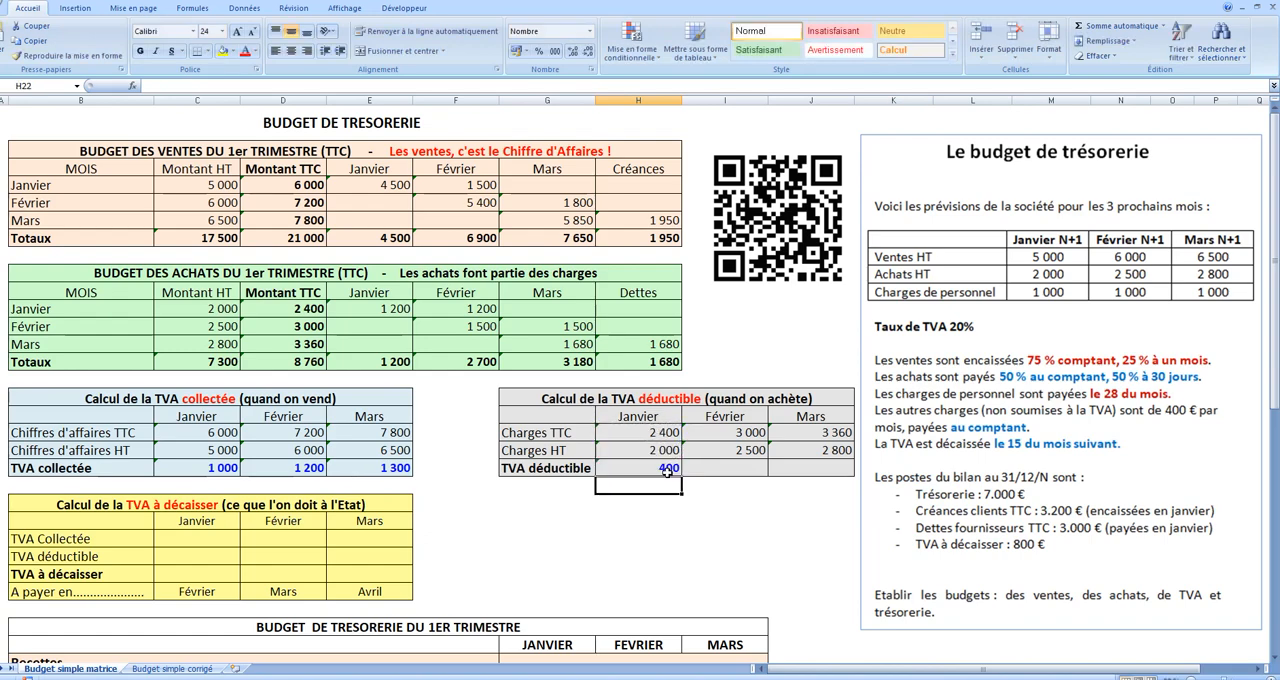
pyautogui.click(668, 469)
pyautogui.moveTo(683, 476); pyautogui.dragTo(836, 482)
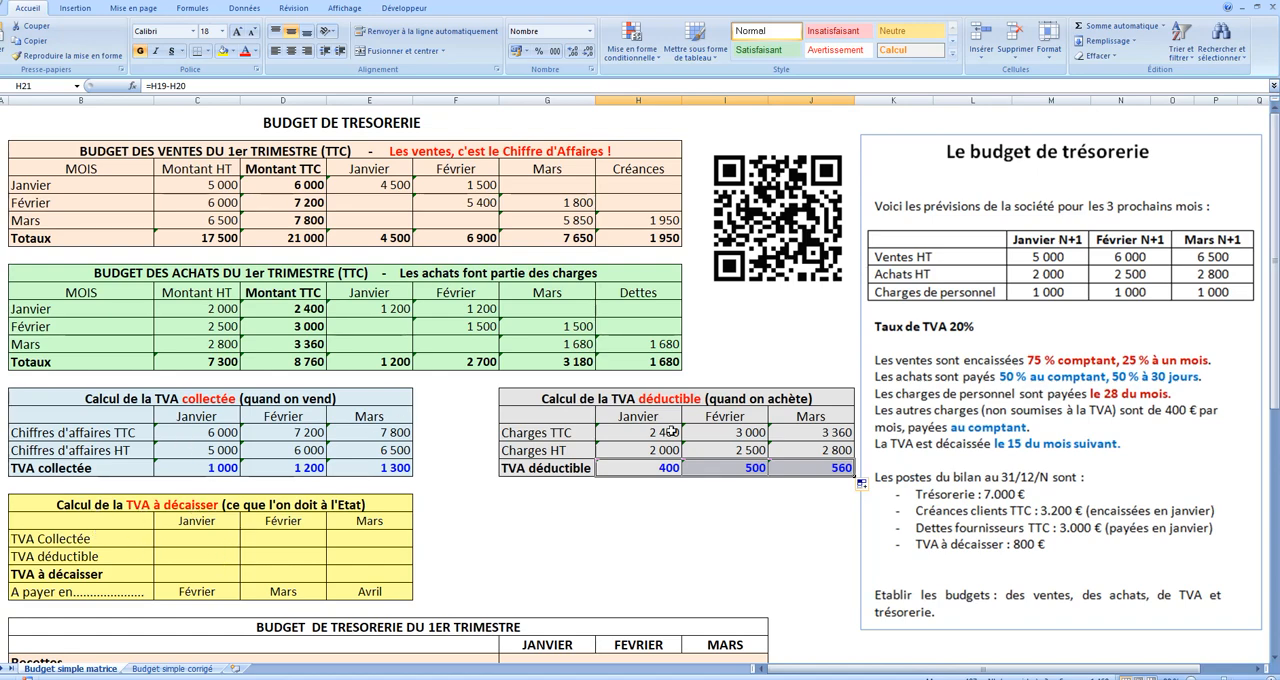
# Step: Link TVA Collectée in C25 of the TVA à décaisser table to C21 and fill it across to Mars
pyautogui.click(202, 539)
pyautogui.write('=')
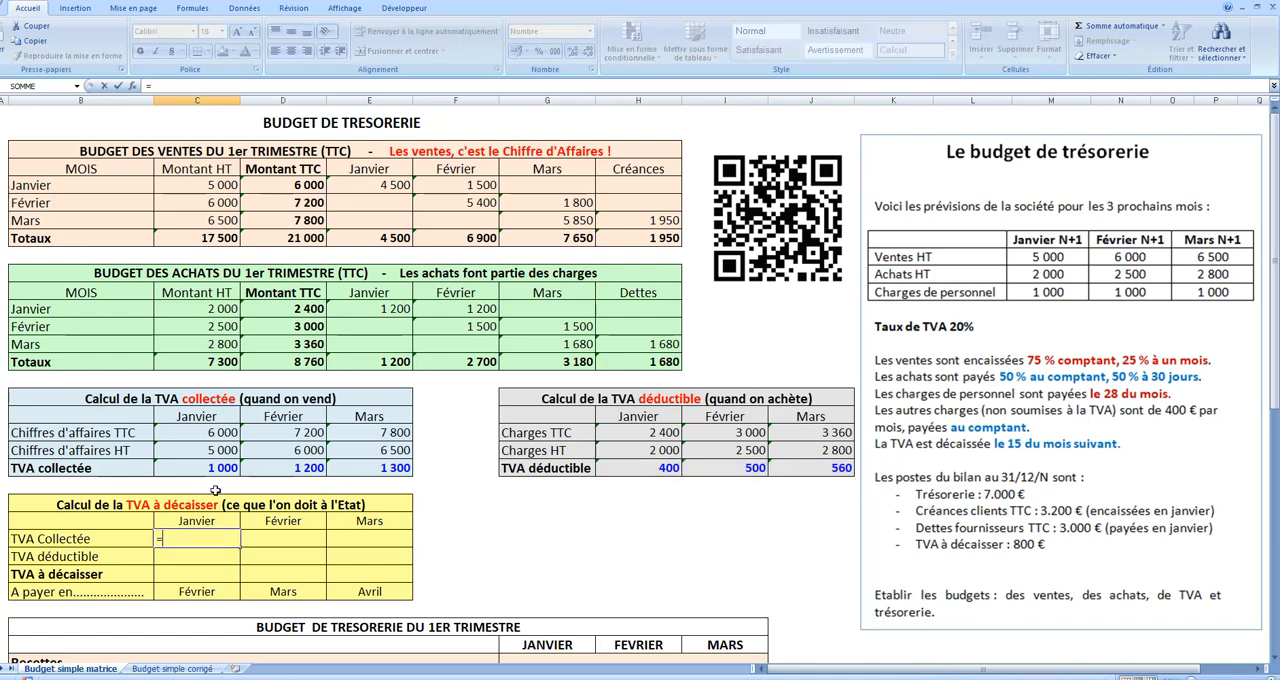
pyautogui.click(215, 468)
pyautogui.press('Return')
pyautogui.click(205, 539)
pyautogui.moveTo(240, 548); pyautogui.dragTo(385, 552)
# Step: Link TVA déductible in C26 of the TVA à décaisser table to H21 and fill it across to Mars
pyautogui.click(205, 556)
pyautogui.write('=')
pyautogui.click(625, 466)
pyautogui.press('Return')
pyautogui.click(238, 558)
pyautogui.moveTo(242, 567); pyautogui.dragTo(385, 560)
# Step: Calculate TVA à décaisser with =C25-C26 in C27 and fill it across to Mars
pyautogui.click(209, 580)
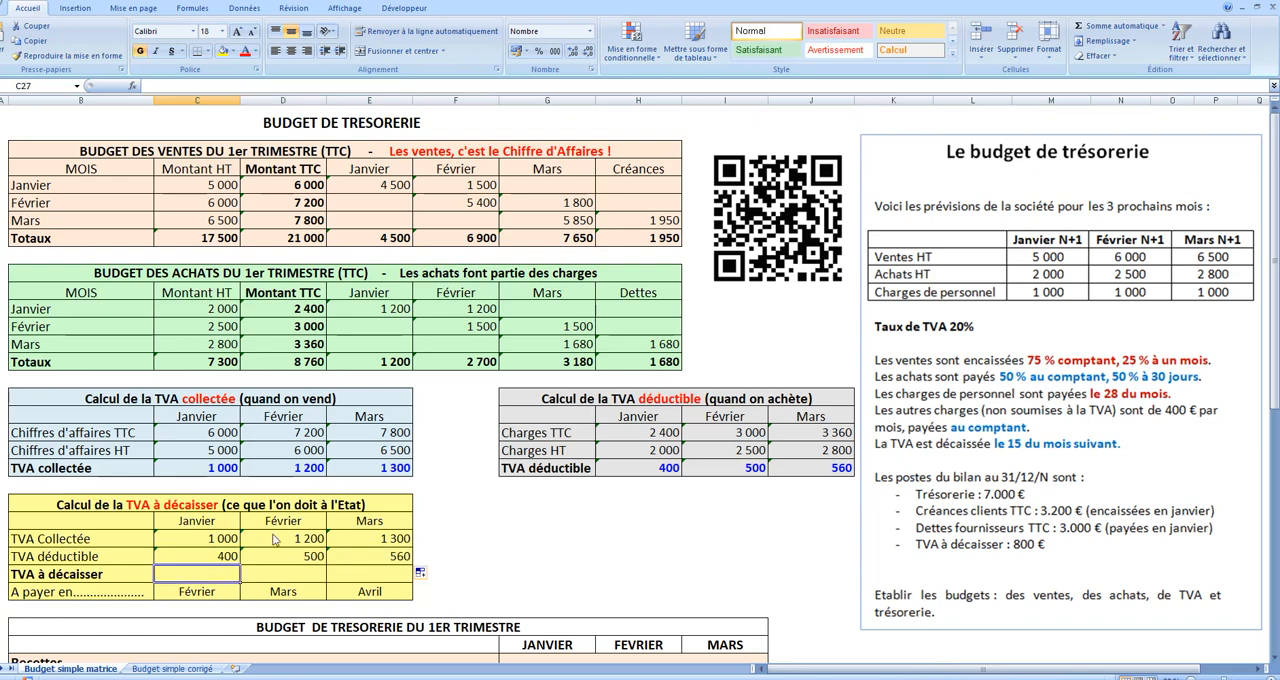
pyautogui.write('=')
pyautogui.click(222, 537)
pyautogui.click(207, 554)
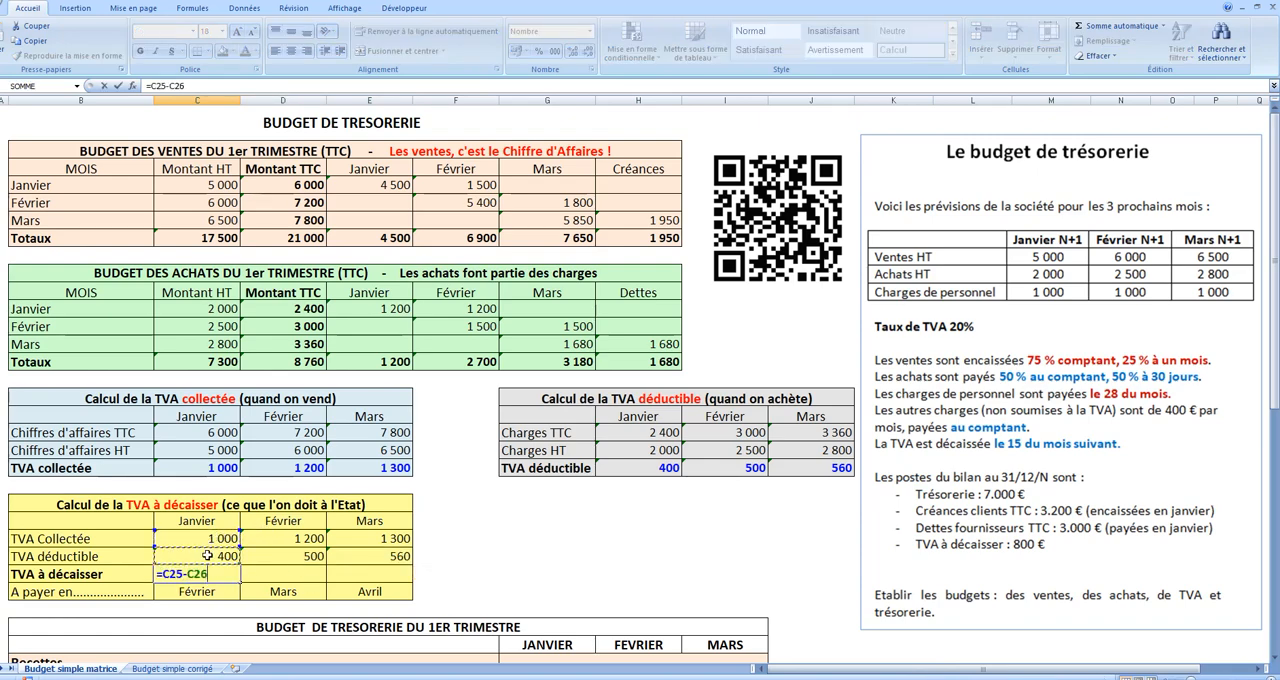
pyautogui.press('Return')
pyautogui.click(228, 576)
pyautogui.moveTo(238, 585); pyautogui.dragTo(412, 585)
# Step: Enter 3200 as the January Créances clients in G33 of the treasury budget
pyautogui.click(455, 574)
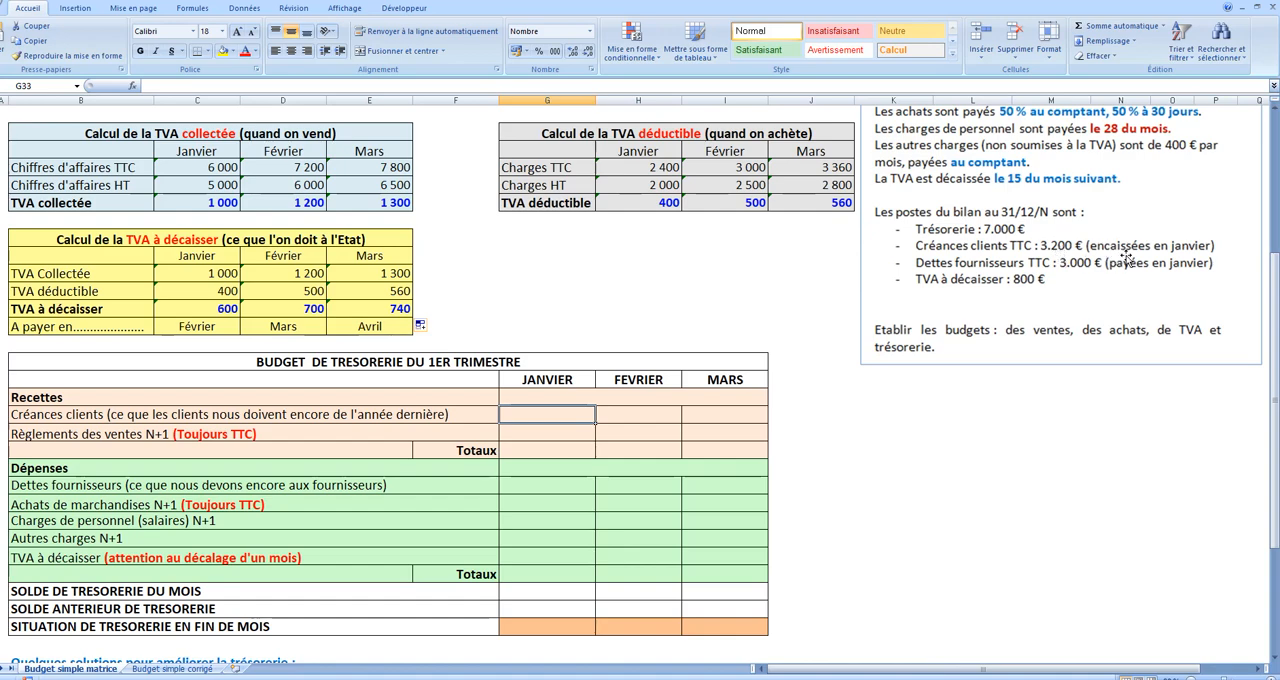
pyautogui.write('3200')
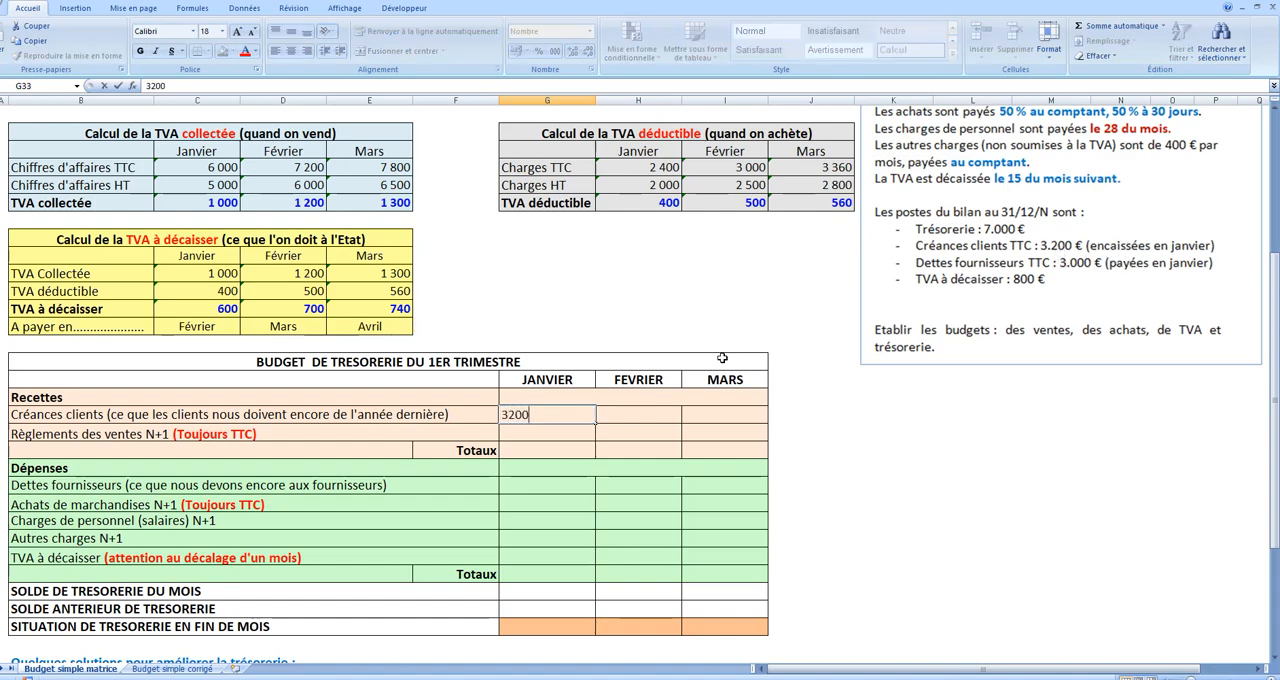
pyautogui.click(846, 438)
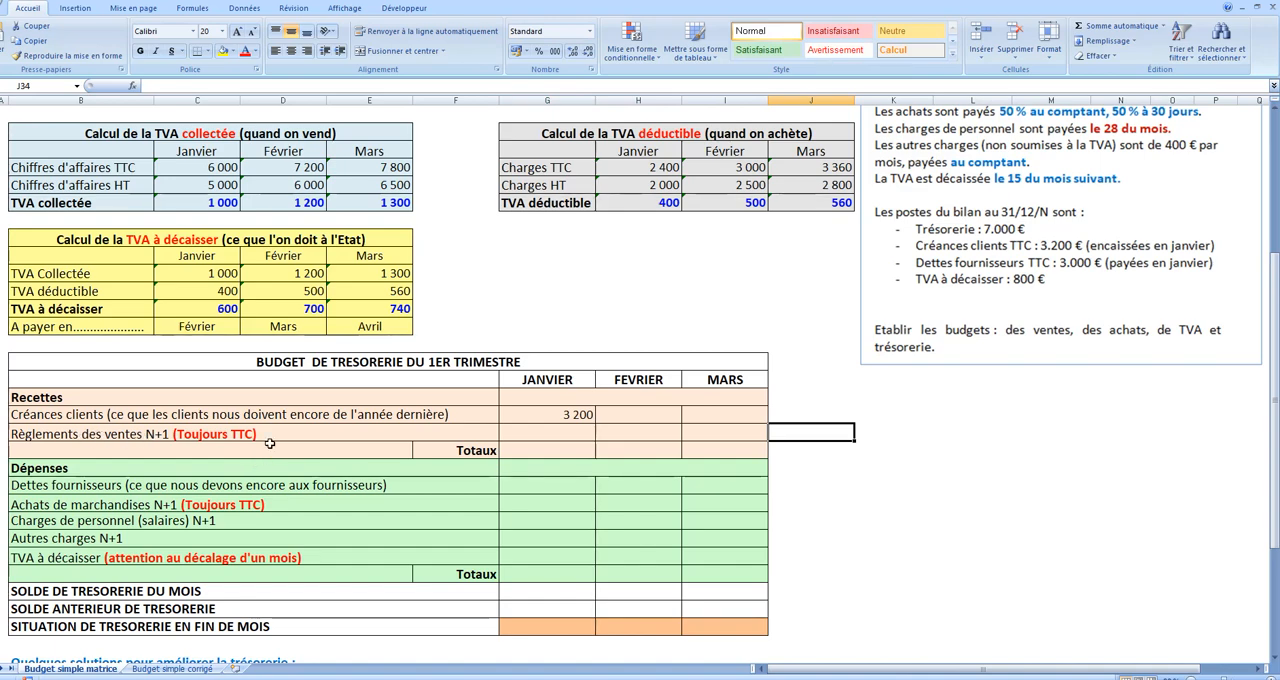
# Step: Link Règlements des ventes in G34 to the January sales total in E8 and fill it across to Mars
pyautogui.click(525, 436)
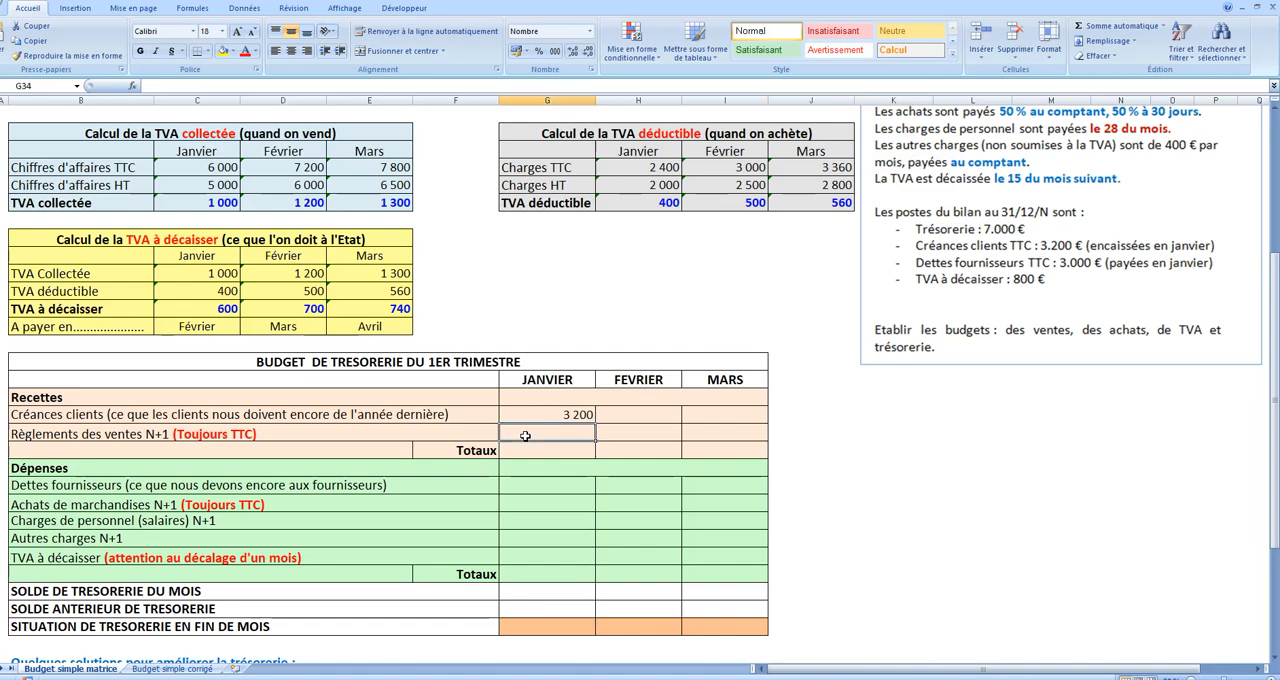
pyautogui.write('=')
pyautogui.scroll(5, 412, 434)
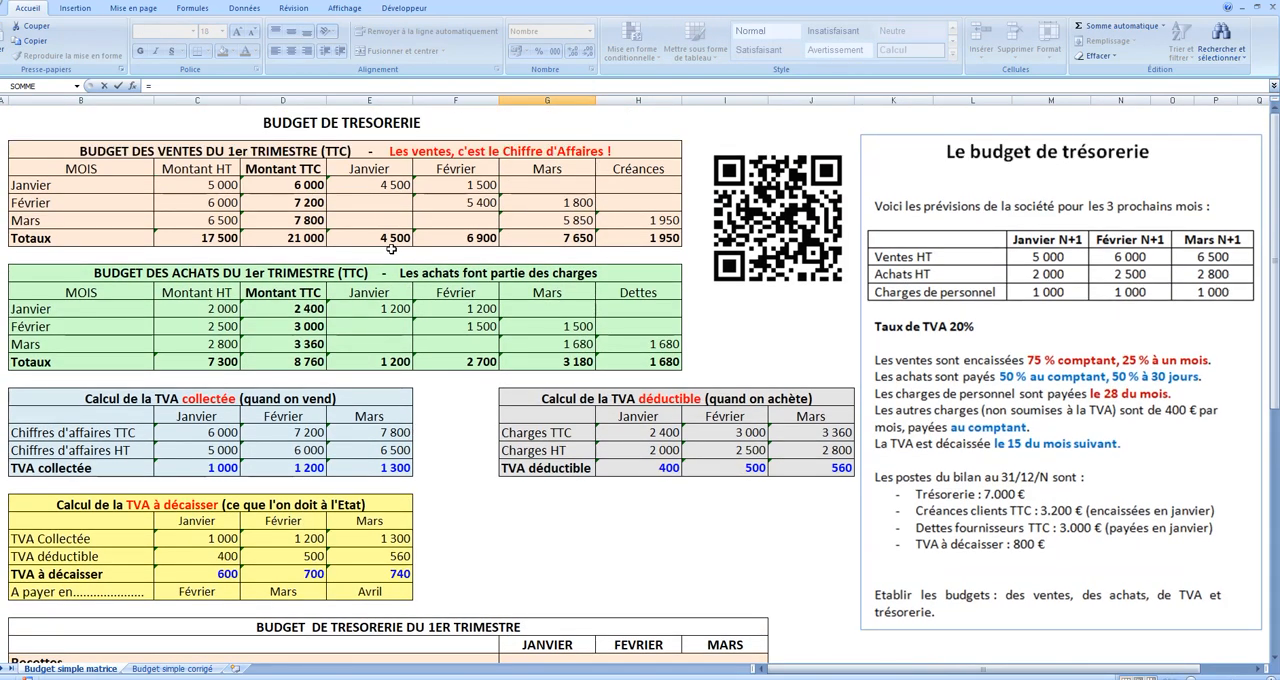
pyautogui.click(398, 237)
pyautogui.press('Return')
pyautogui.click(585, 628)
pyautogui.moveTo(594, 635); pyautogui.dragTo(740, 632)
# Step: Total the January Recettes with =SOMME(G33:G34) in G35 and fill it across to Mars
pyautogui.click(586, 644)
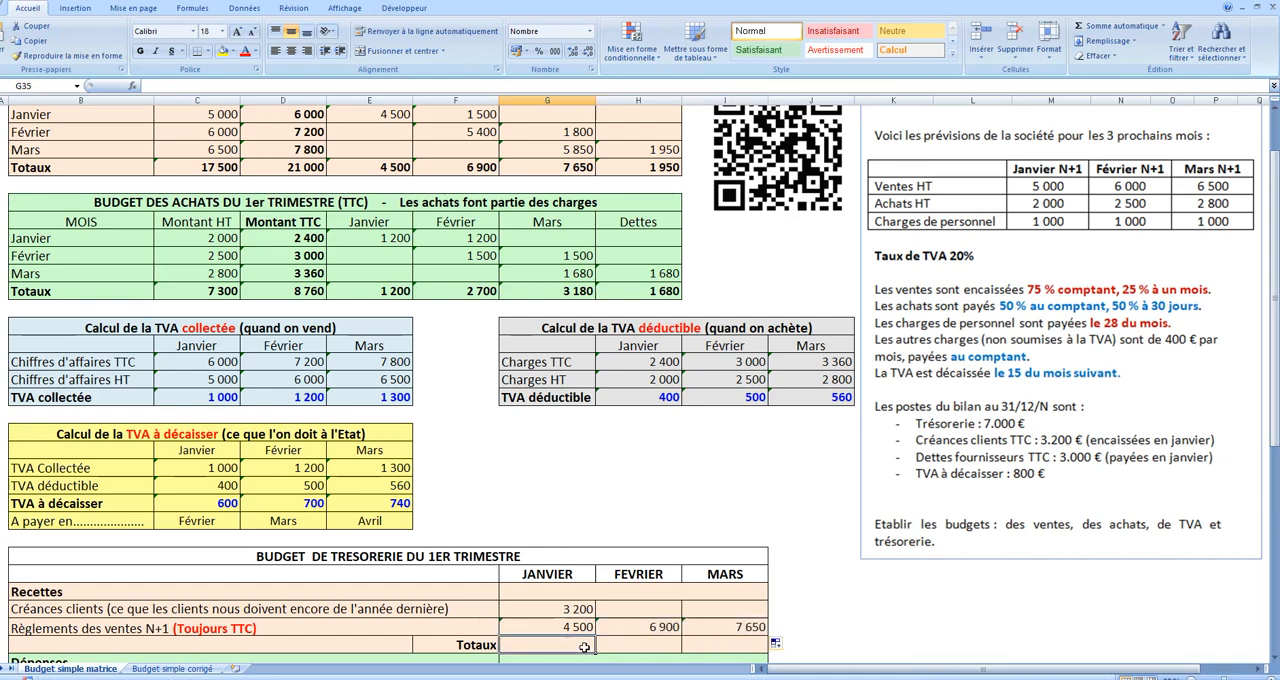
pyautogui.click(1077, 33)
pyautogui.press('Return')
pyautogui.scroll(-3, 530, 450)
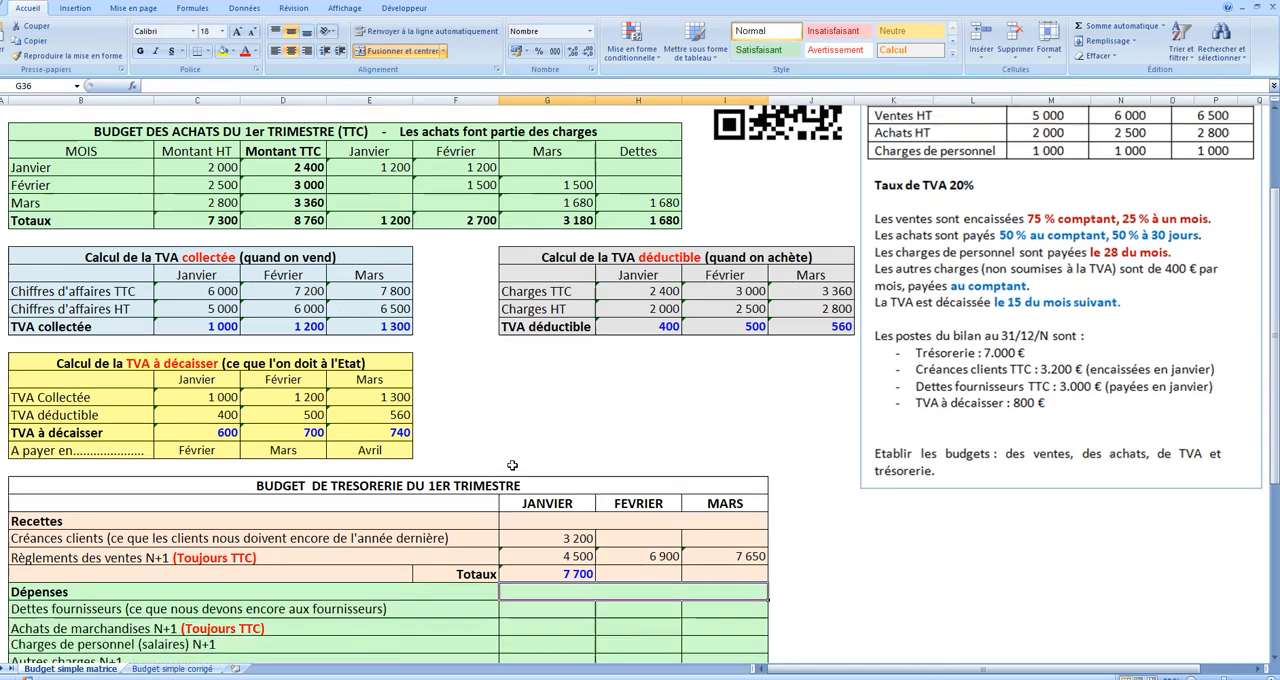
pyautogui.click(580, 466)
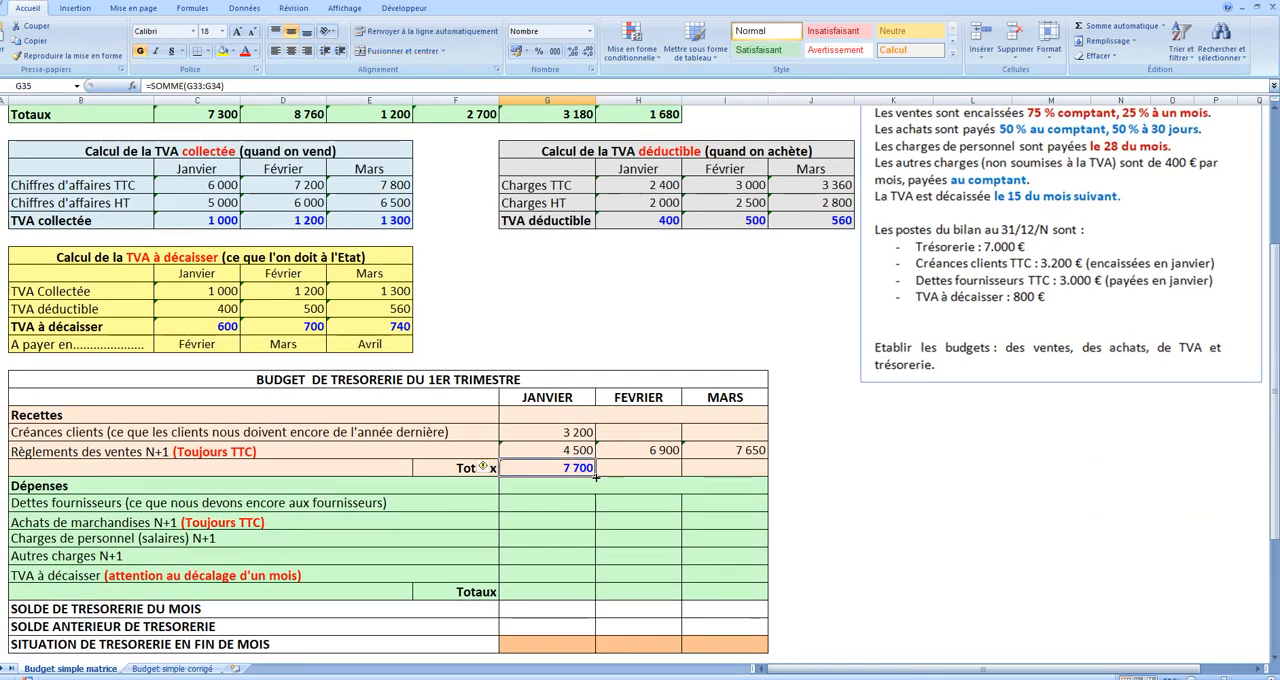
pyautogui.moveTo(677, 476); pyautogui.dragTo(764, 476)
pyautogui.click(874, 500)
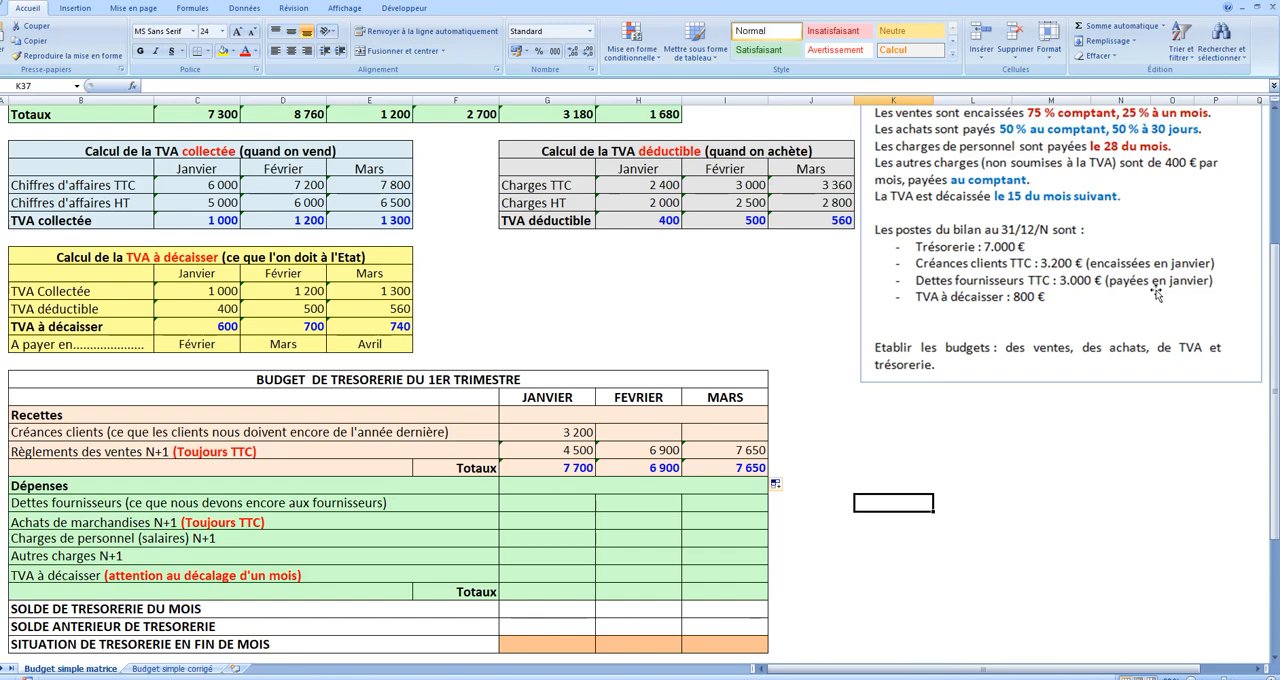
# Step: Enter 3000 as the January Dettes fournisseurs in G37
pyautogui.click(572, 503)
pyautogui.write('3')
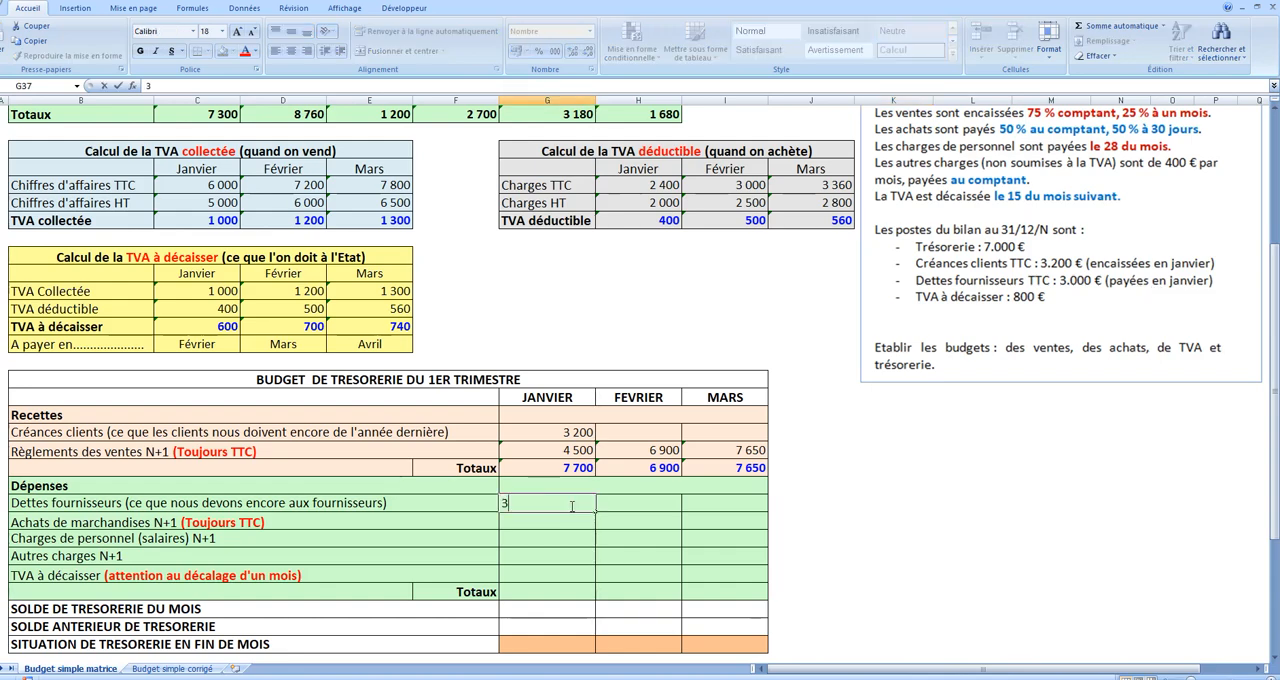
pyautogui.write('000')
pyautogui.click(904, 469)
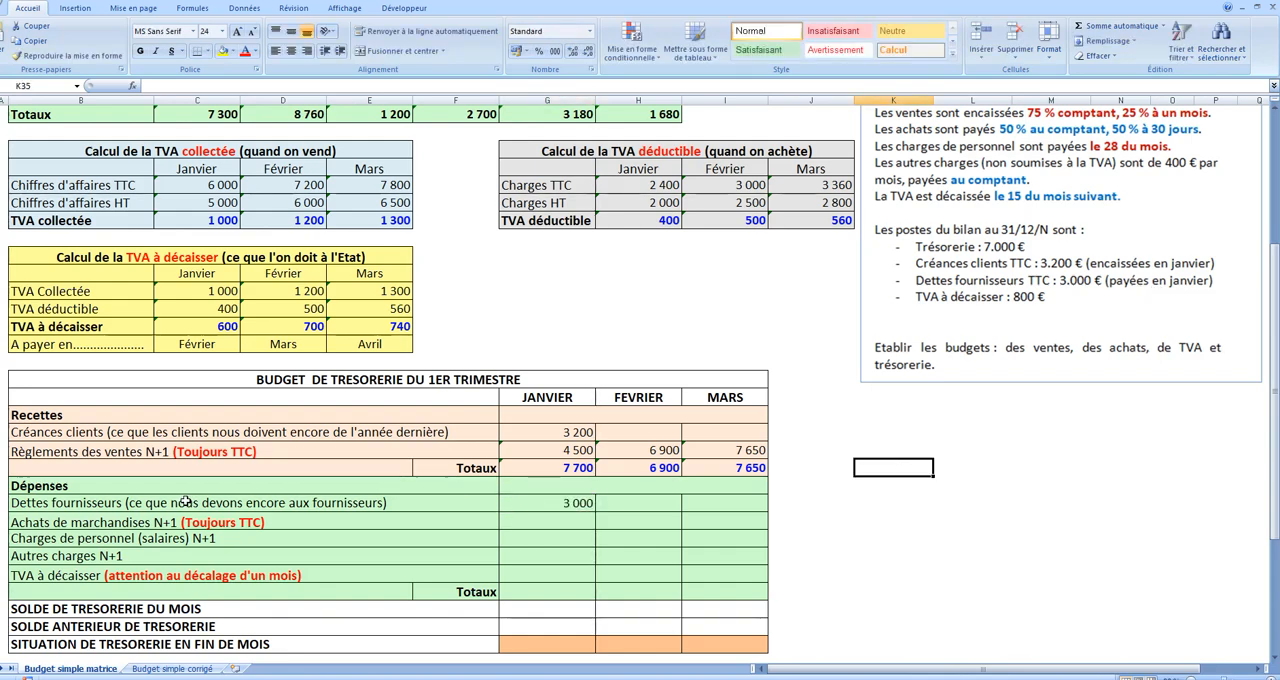
# Step: Link Achats de marchandises to the January purchases total with =E15 in G38 and fill it across to Mars
pyautogui.click(564, 522)
pyautogui.write('=')
pyautogui.scroll(5, 568, 520)
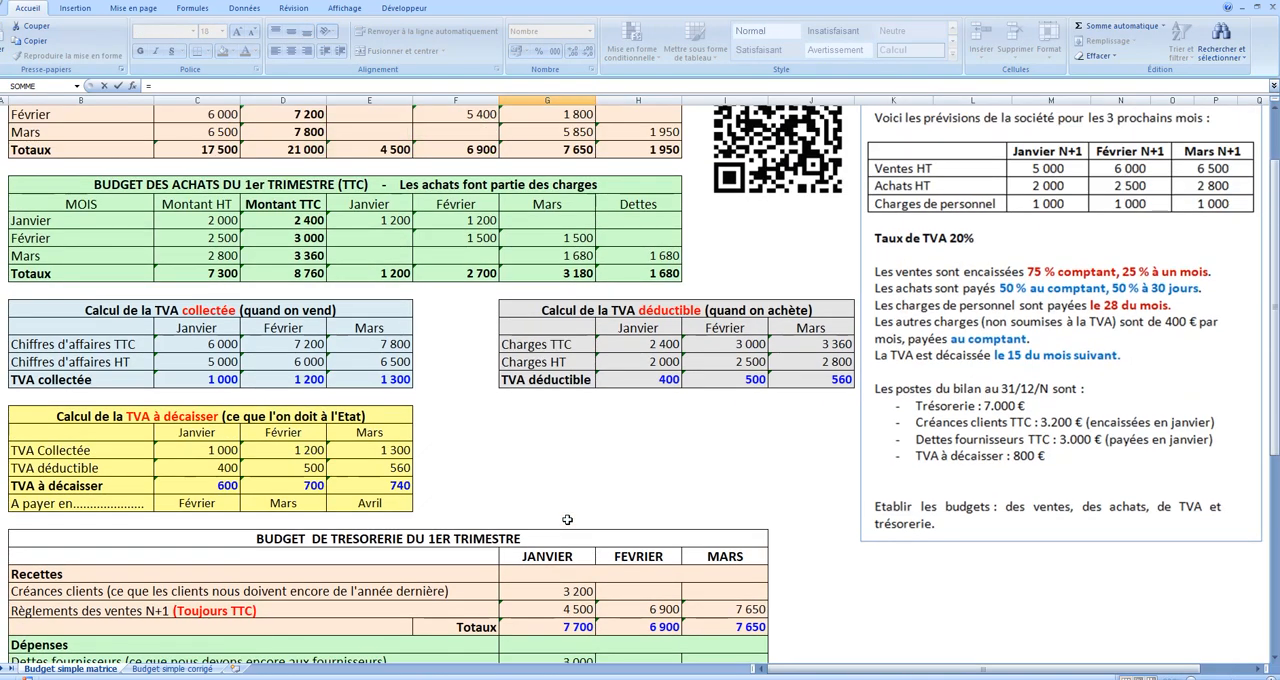
pyautogui.click(367, 363)
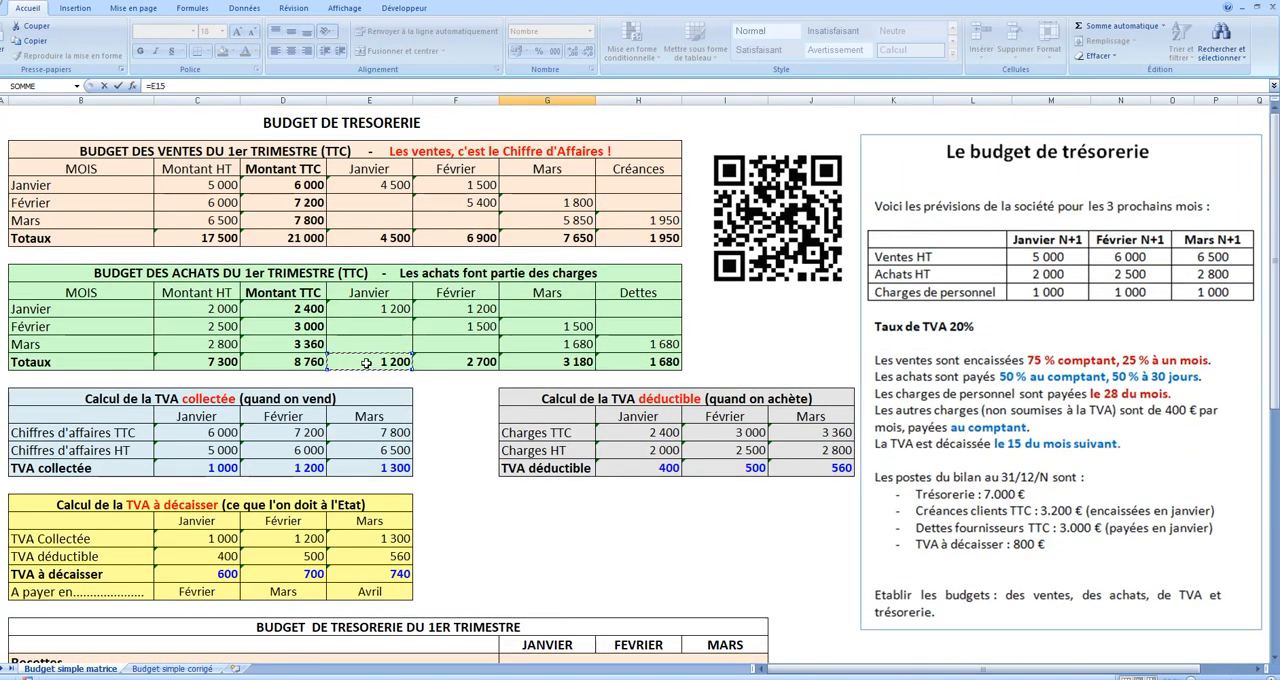
pyautogui.press('Return')
pyautogui.scroll(-1, 583, 574)
pyautogui.click(585, 575)
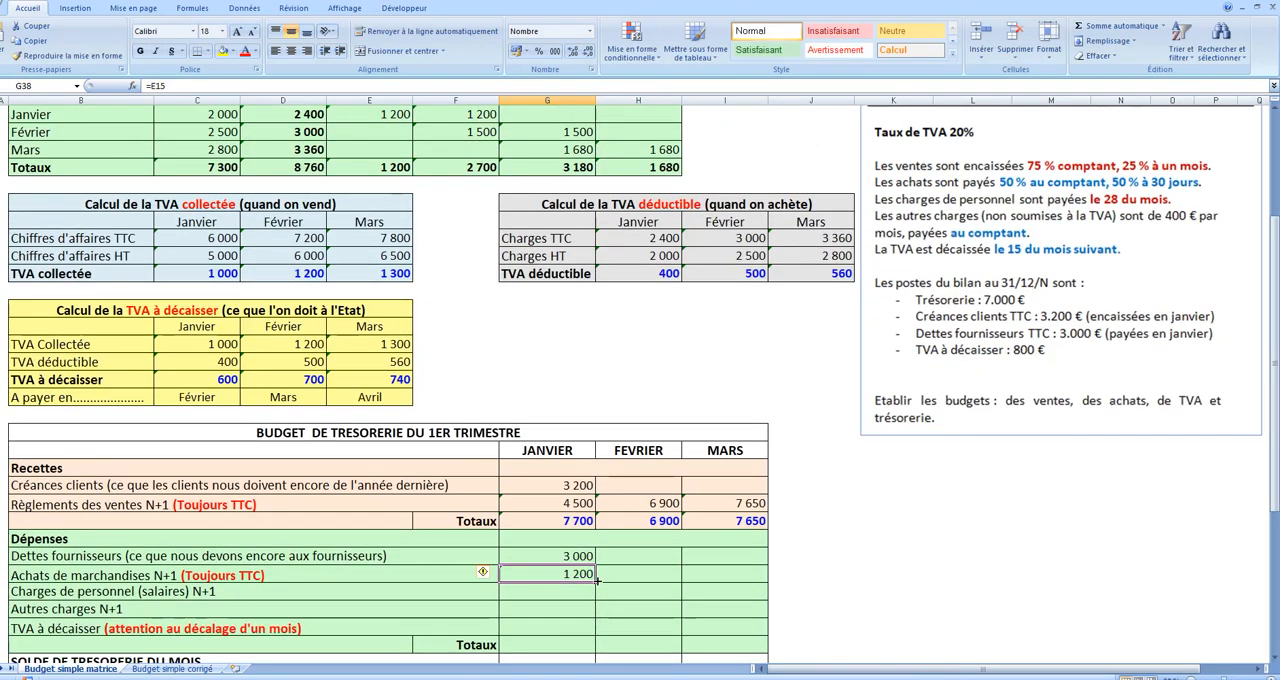
pyautogui.moveTo(598, 582); pyautogui.dragTo(735, 583)
# Step: Enter Charges de personnel of 1000 for Janvier, Février and Mars in G39, H39 and I39
pyautogui.click(565, 595)
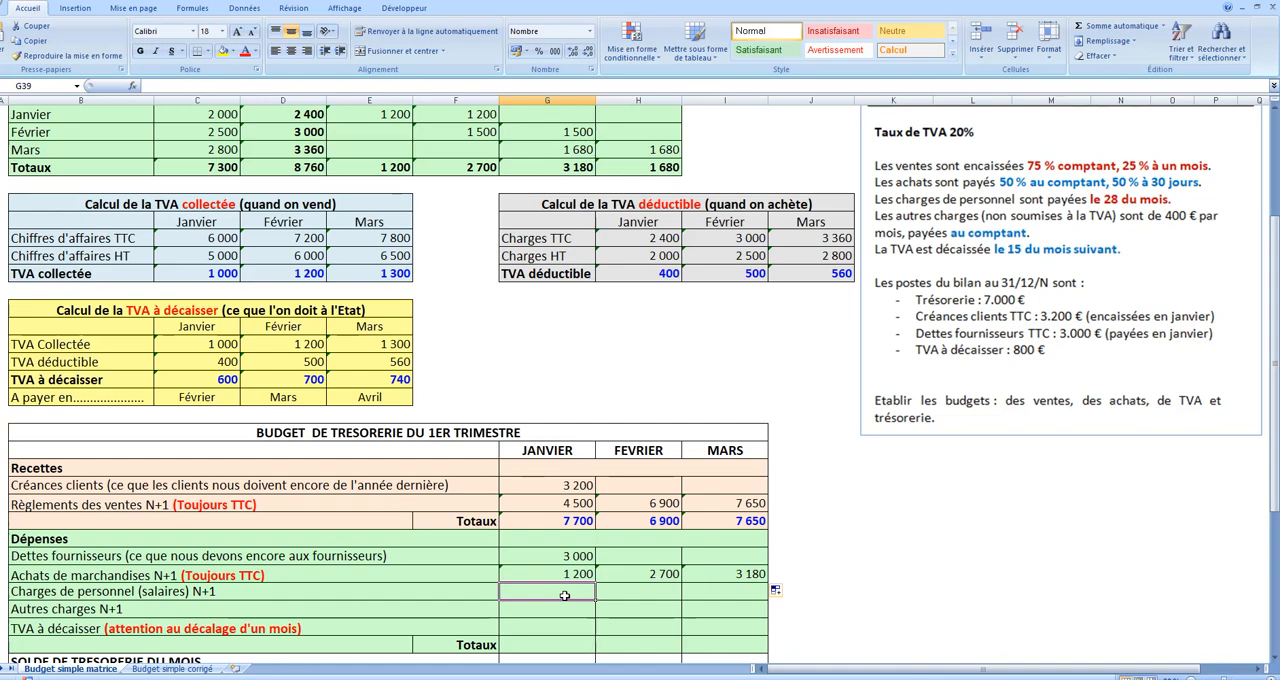
pyautogui.write('=')
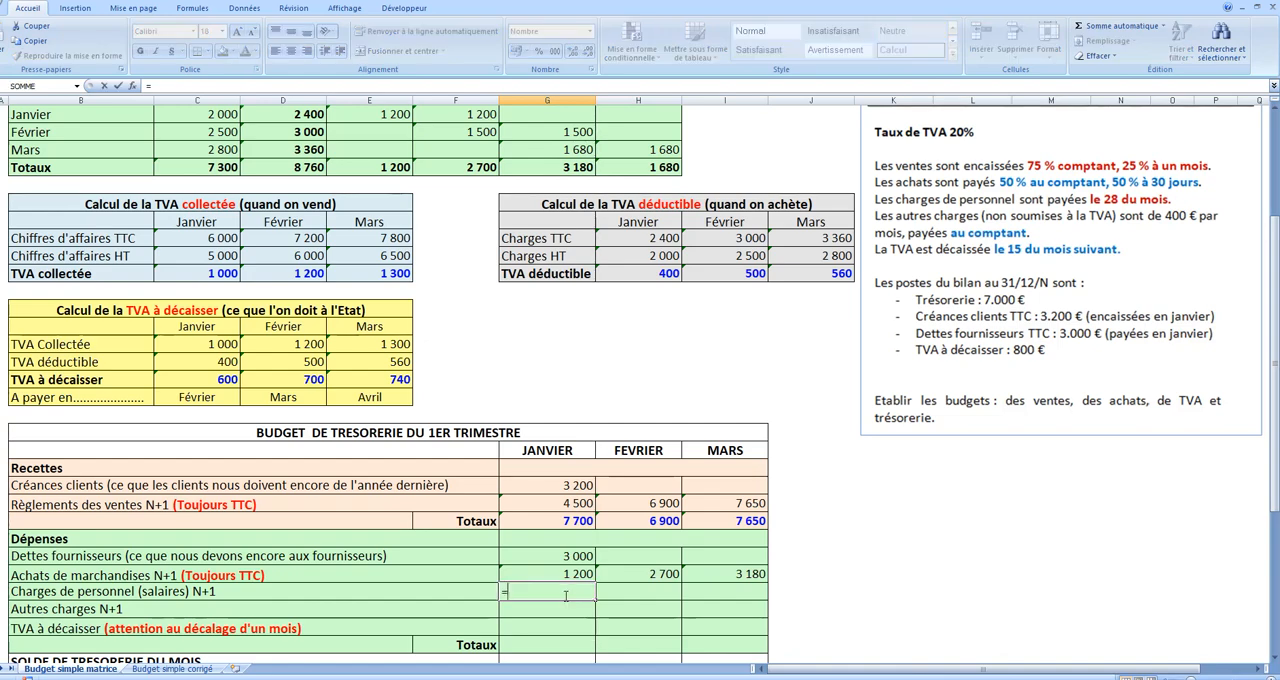
pyautogui.scroll(2, 1155, 207)
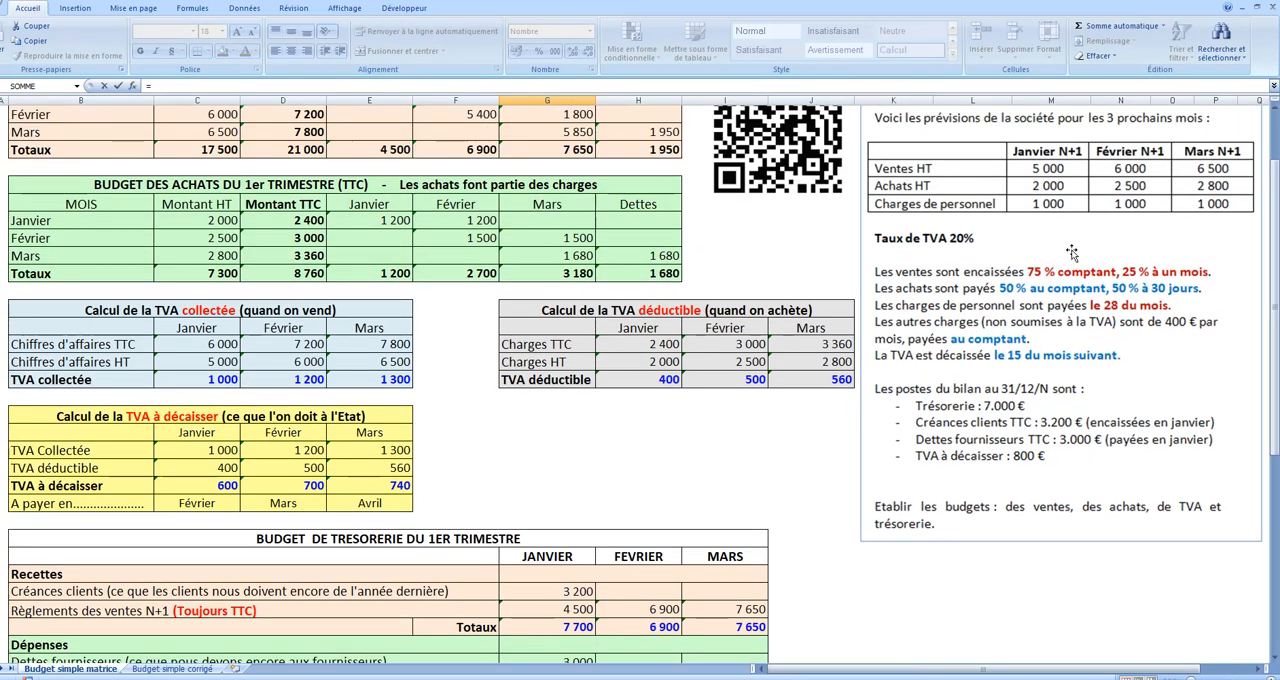
pyautogui.scroll(-3, 752, 398)
pyautogui.write('1000')
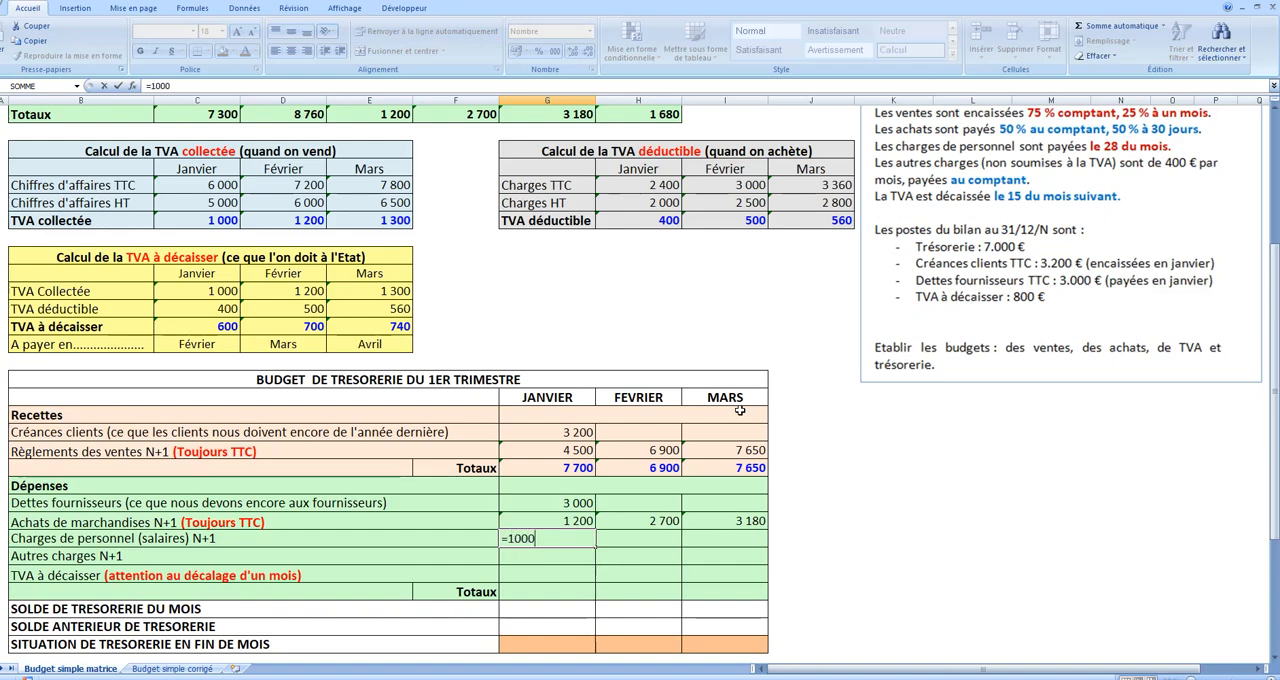
pyautogui.press('Tab')
pyautogui.write('1000')
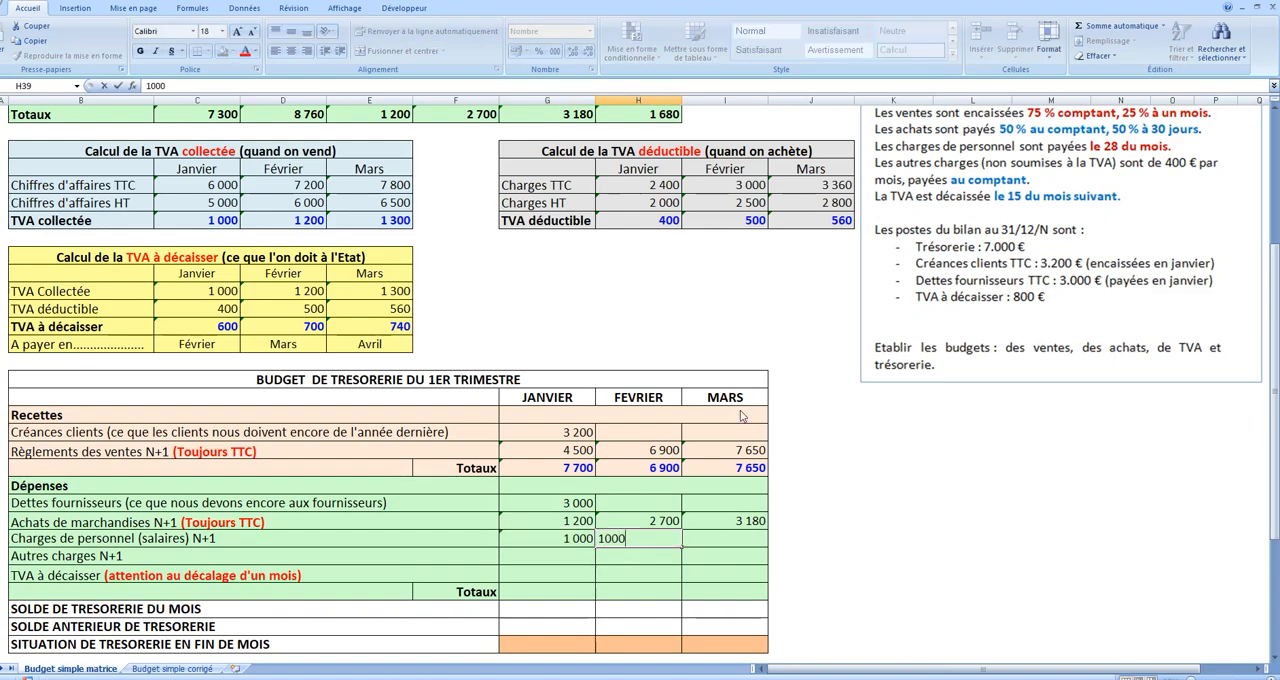
pyautogui.press('Tab')
pyautogui.write('1 000')
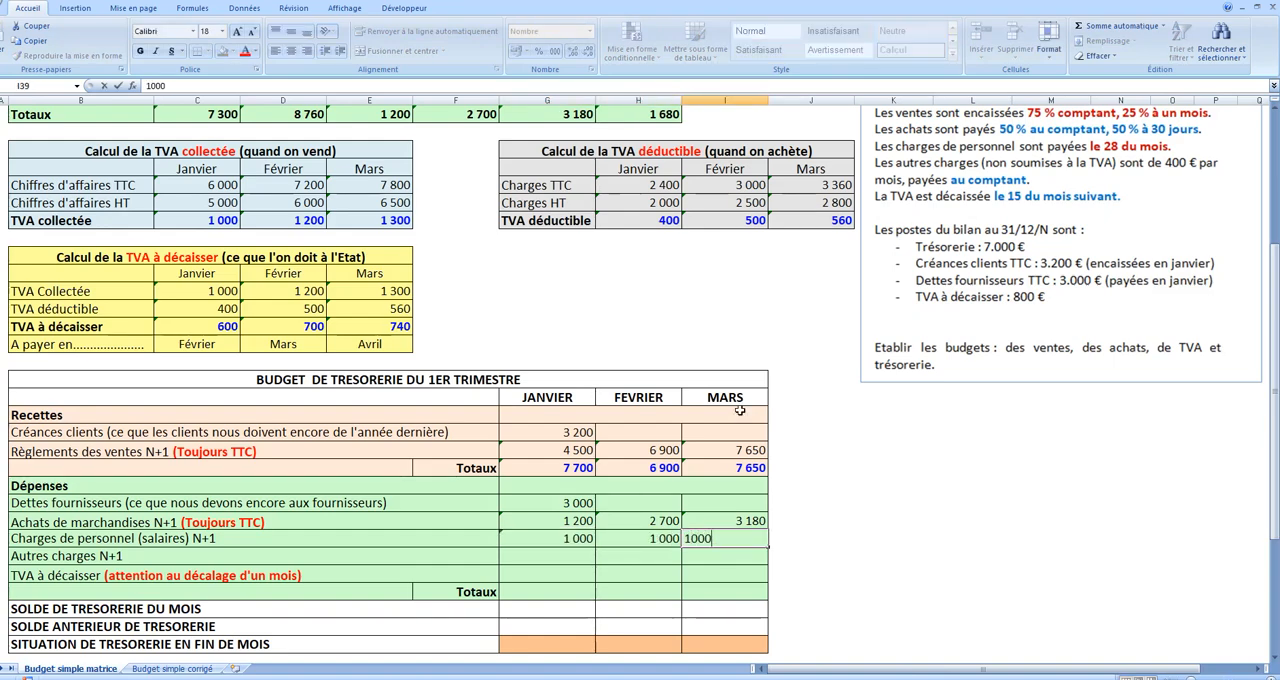
pyautogui.click(937, 460)
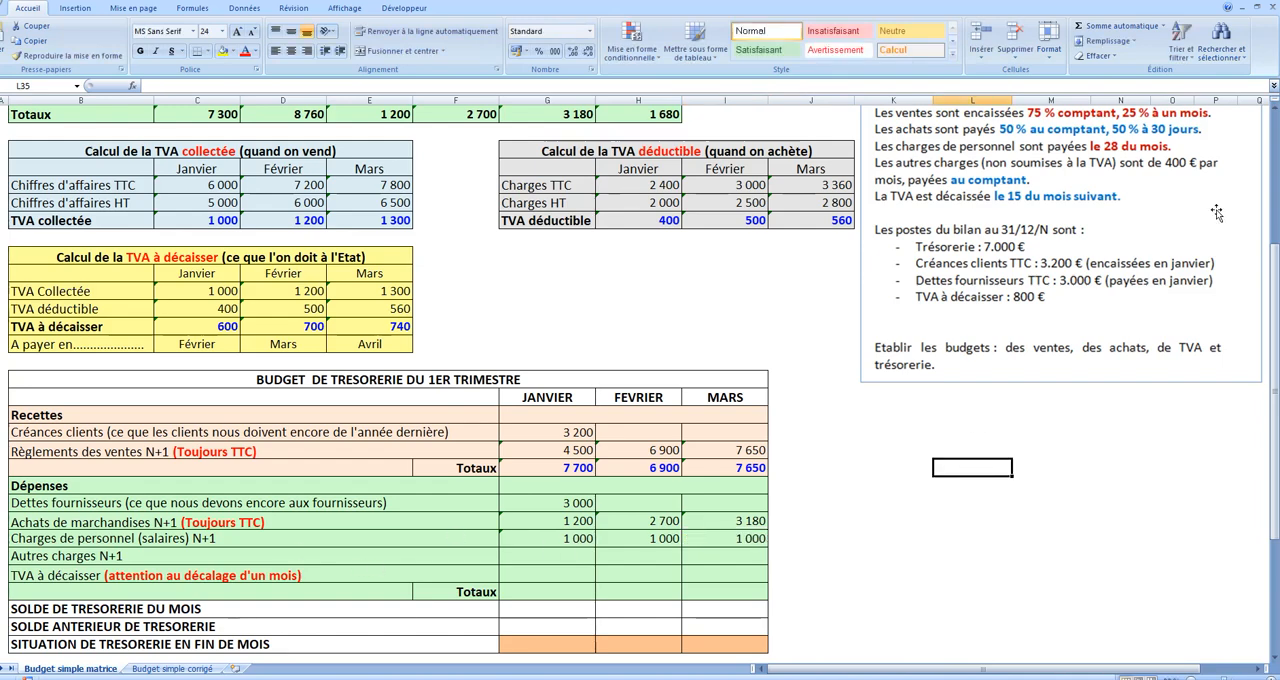
# Step: Enter 400 as the January Autres charges in G40 and fill it across to Mars
pyautogui.scroll(1, 1117, 288)
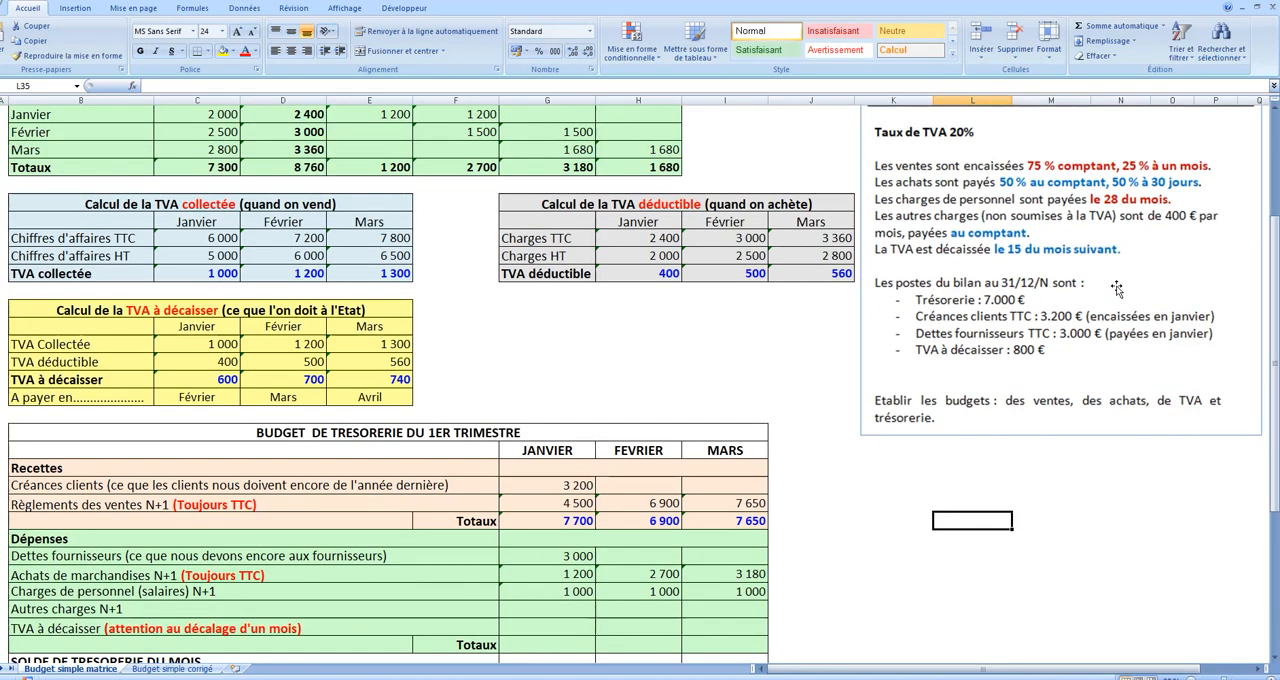
pyautogui.scroll(1, 1117, 288)
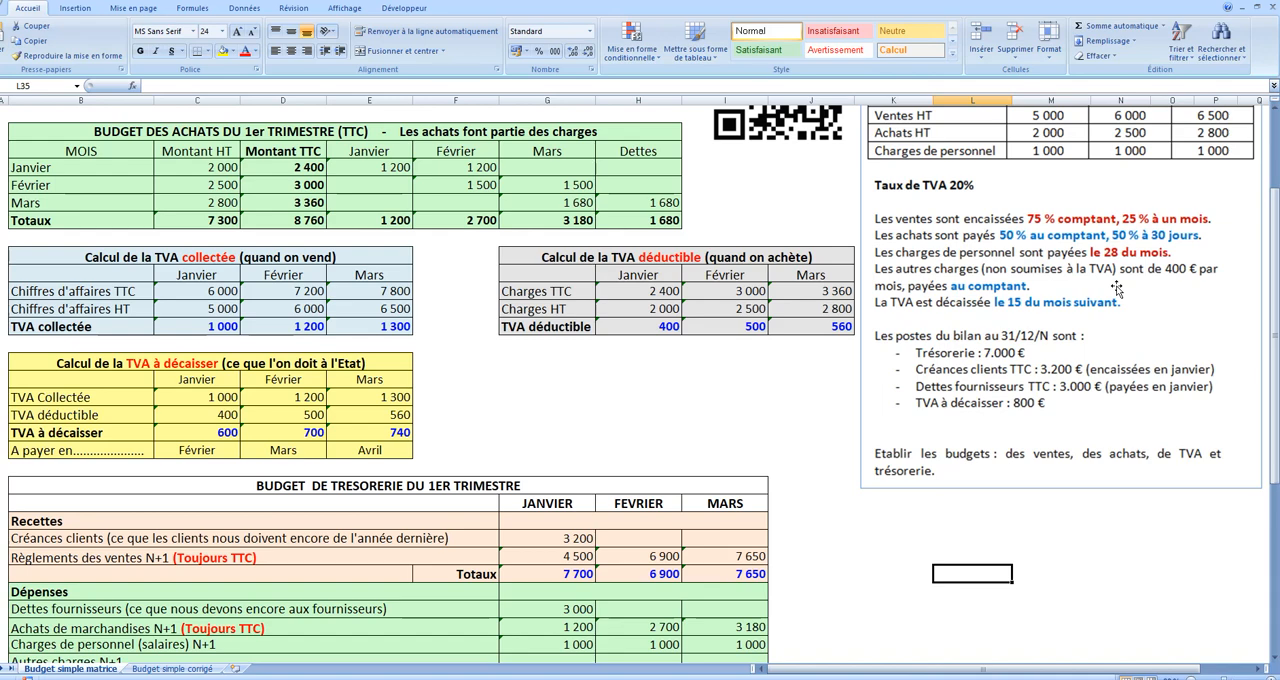
pyautogui.scroll(-1, 1117, 288)
pyautogui.click(575, 609)
pyautogui.write('400')
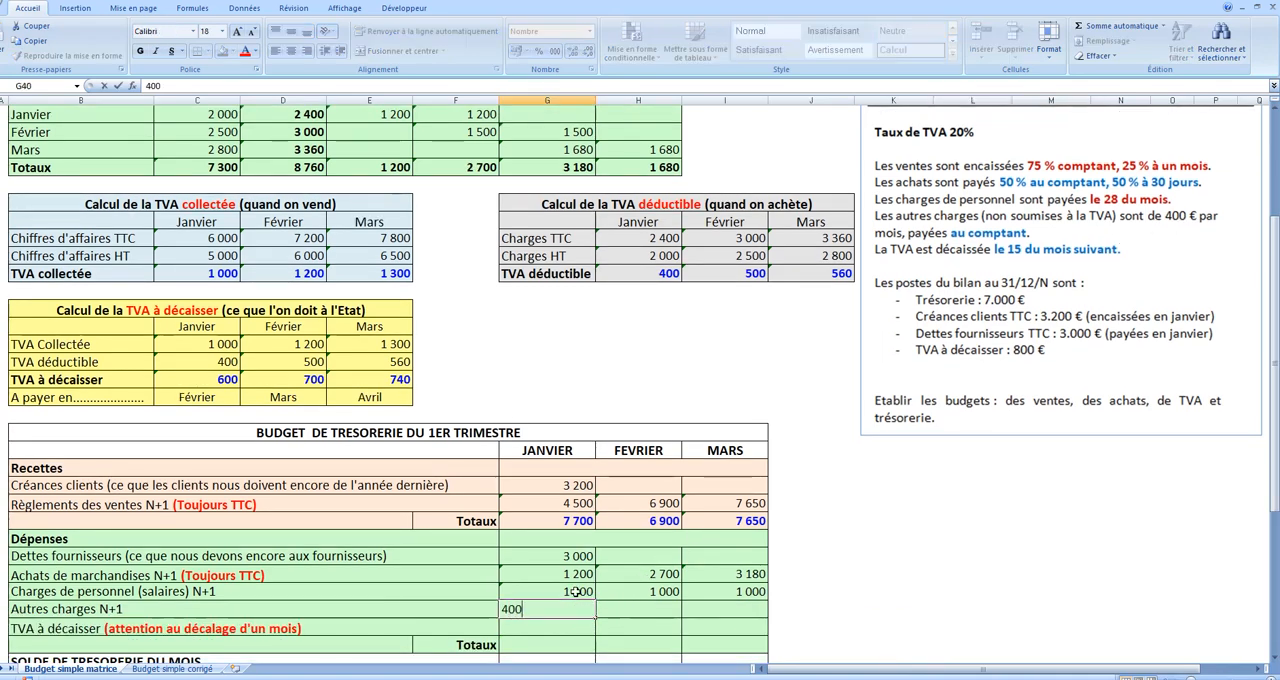
pyautogui.press('Return')
pyautogui.click(575, 607)
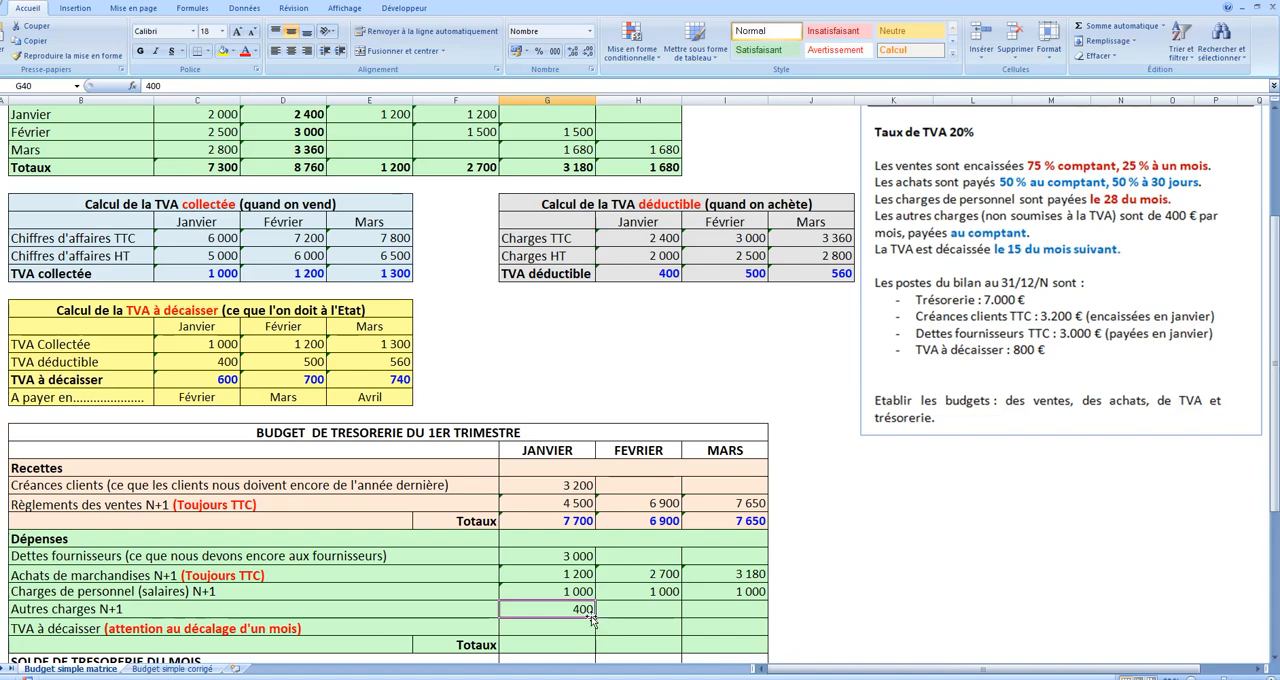
pyautogui.moveTo(594, 617); pyautogui.dragTo(742, 617)
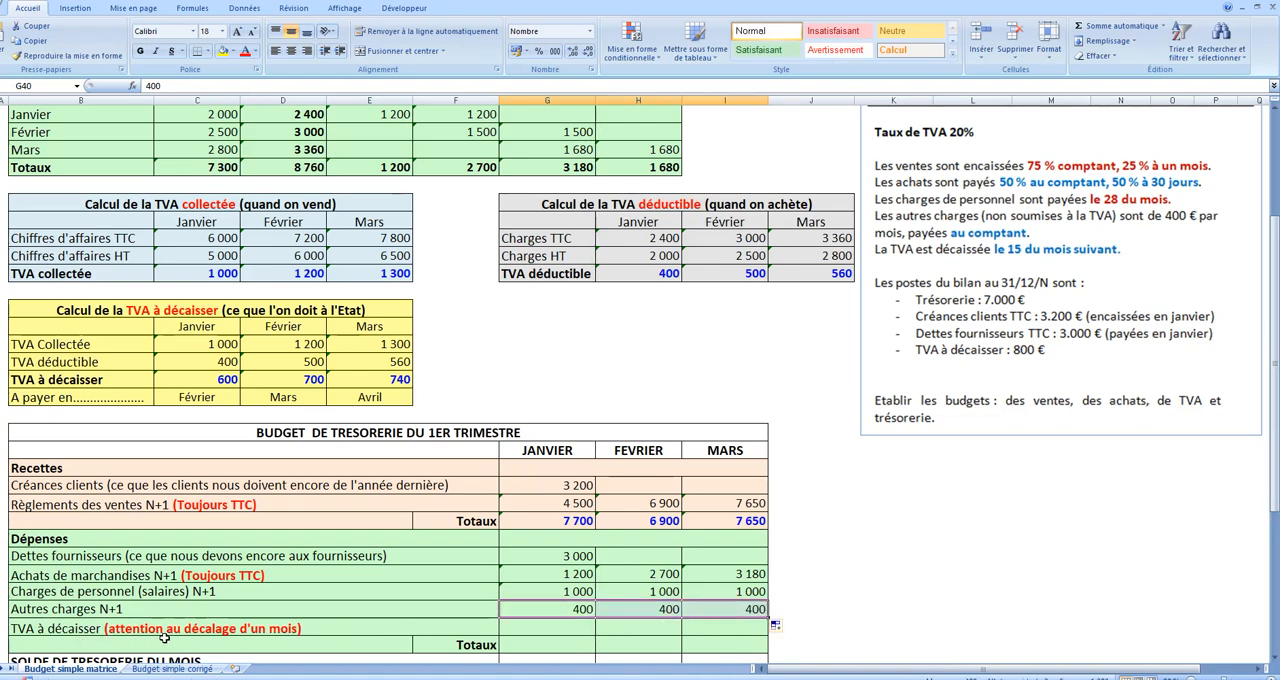
# Step: Enter 800 as the January TVA à décaisser in G41 of the treasury budget
pyautogui.click(543, 630)
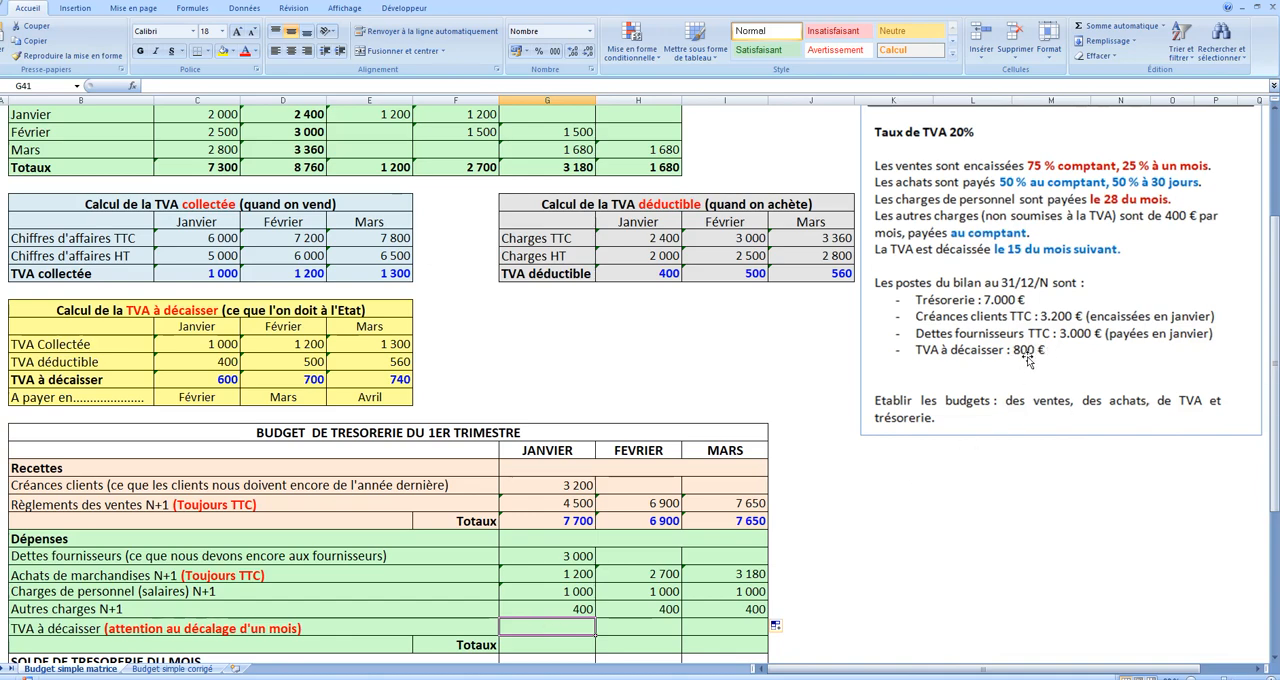
pyautogui.write('800')
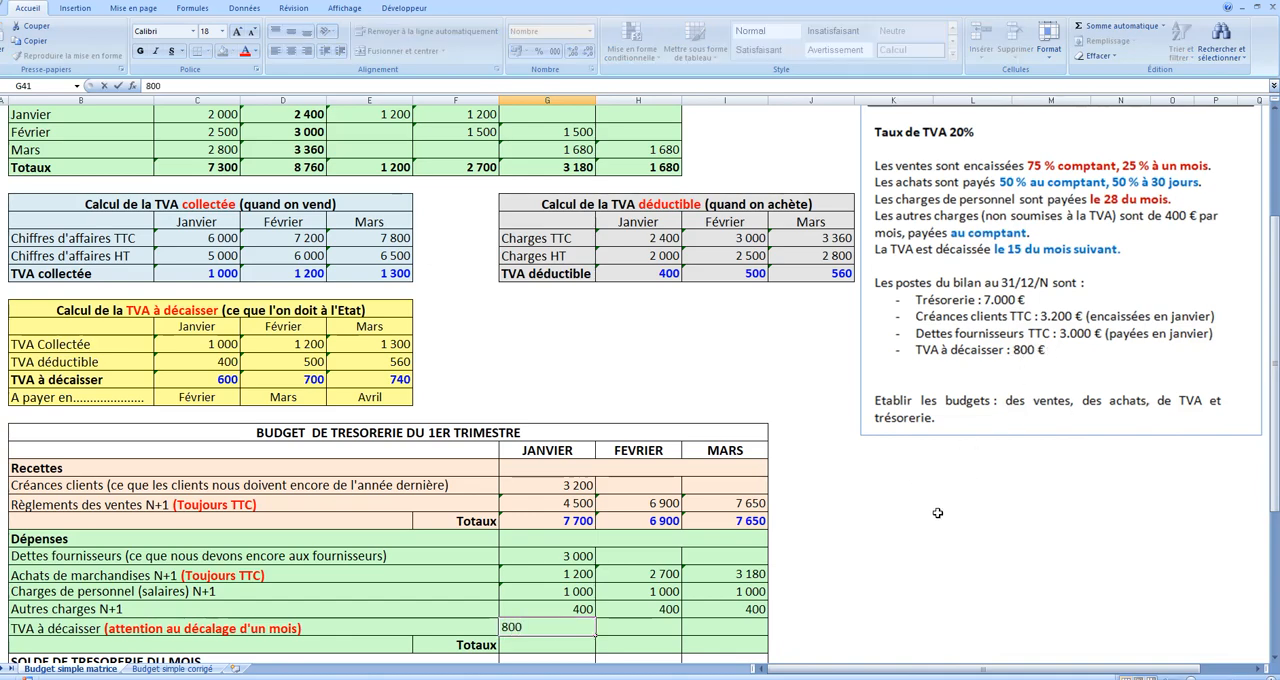
# Step: Link the February TVA à décaisser in H41 to January's VAT due with =C27 and fill it across to Mars
pyautogui.click(644, 632)
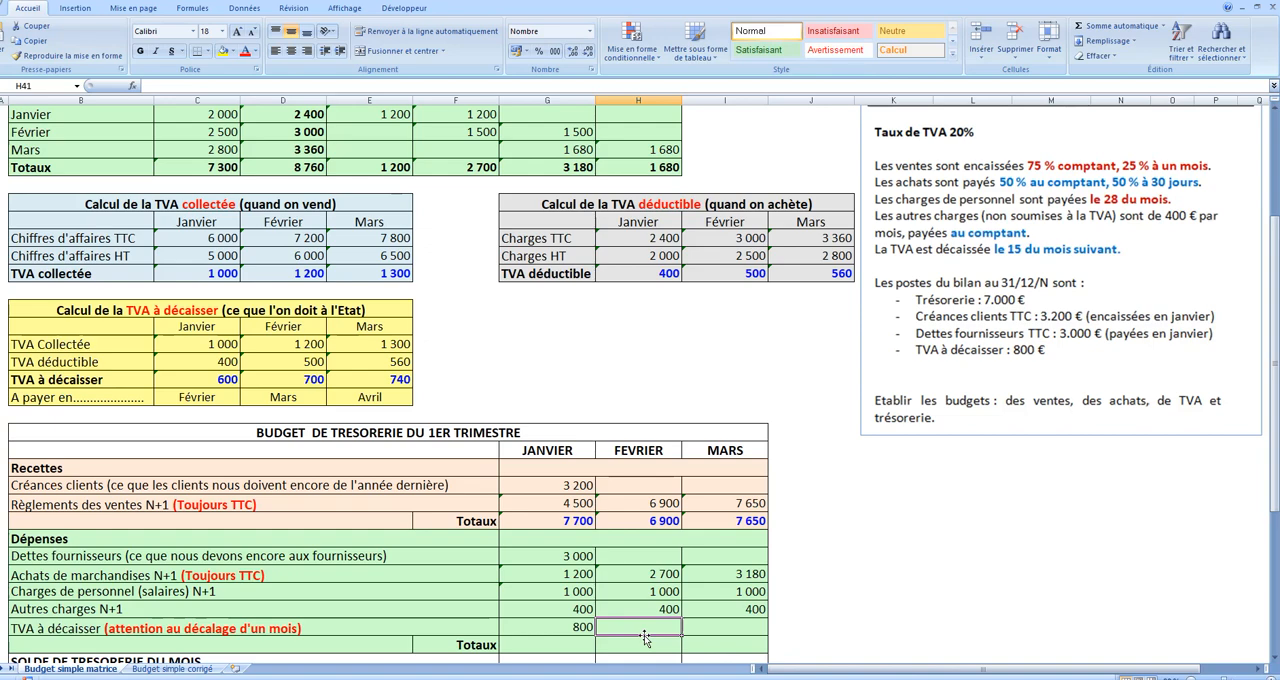
pyautogui.write('=')
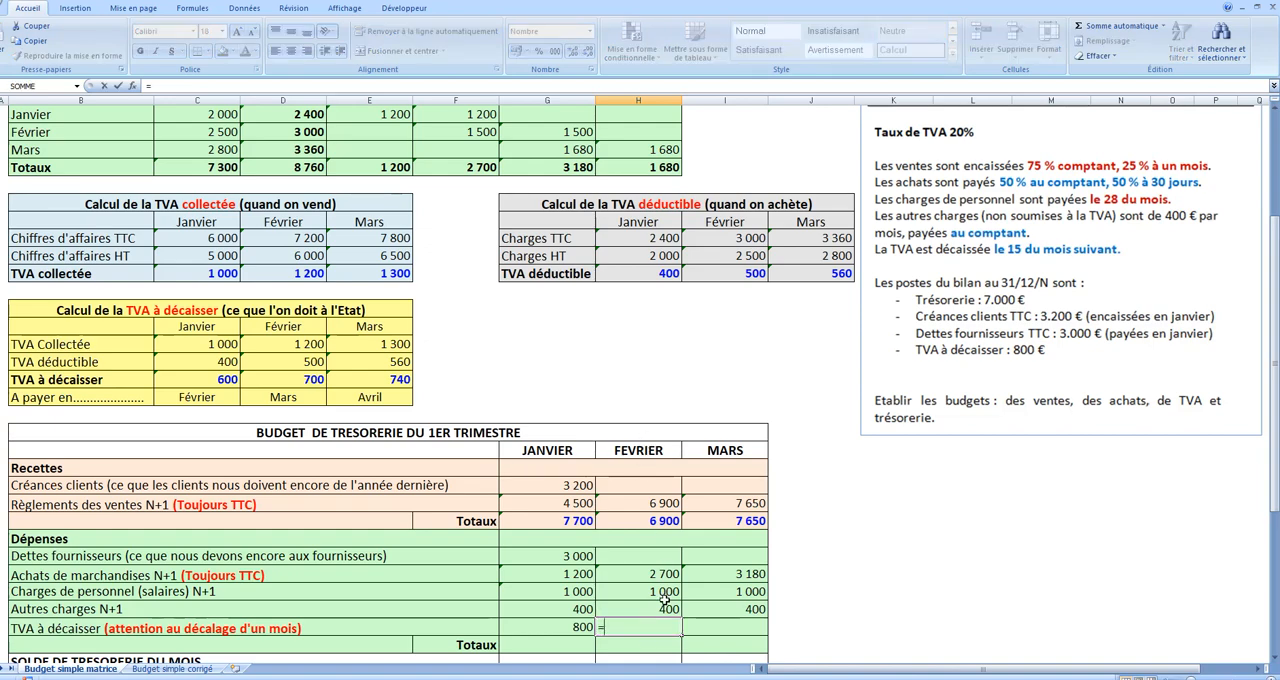
pyautogui.click(228, 382)
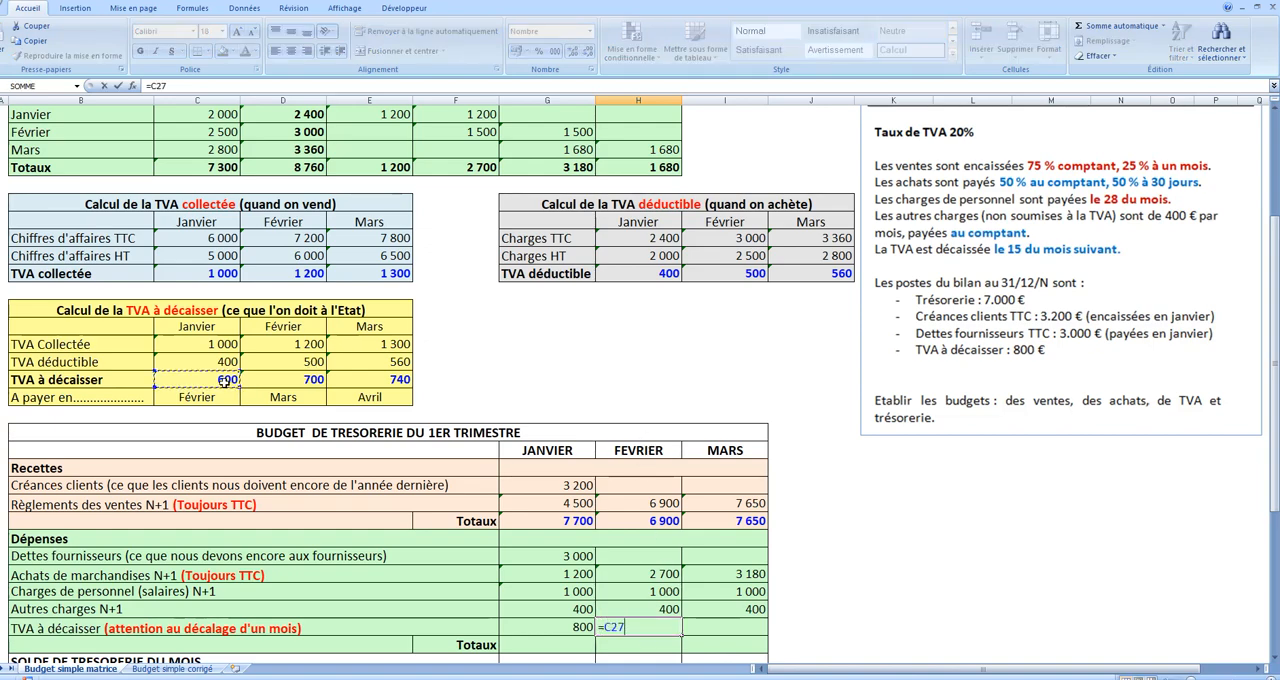
pyautogui.press('Return')
pyautogui.click(645, 628)
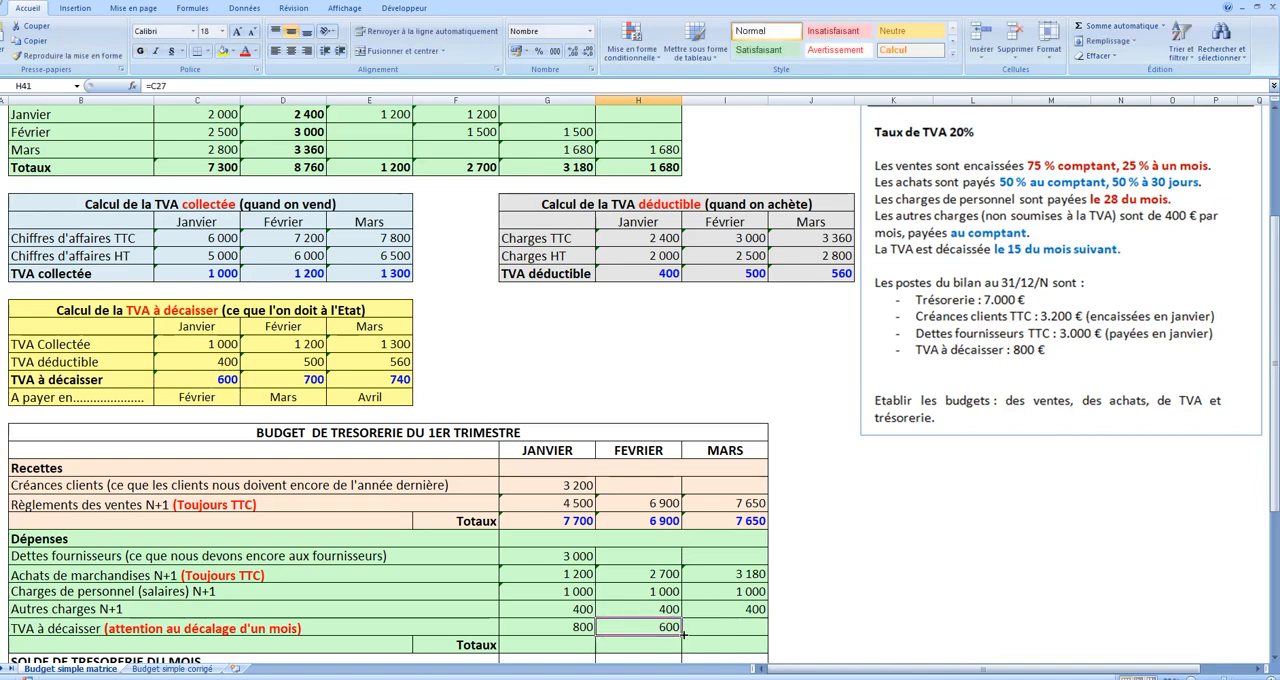
pyautogui.moveTo(681, 636); pyautogui.dragTo(761, 628)
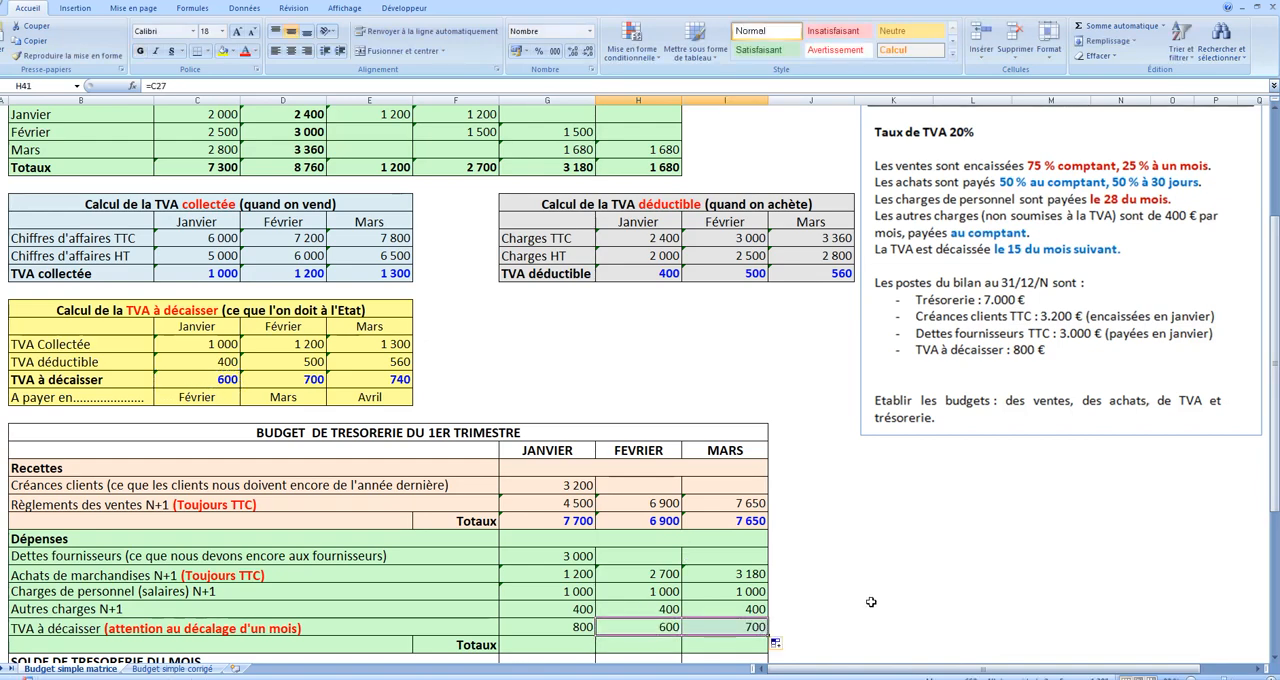
# Step: Total the January Dépenses in G42 with =SOMME(G37:G41) and fill the total across to Mars
pyautogui.click(548, 645)
pyautogui.click(1110, 25)
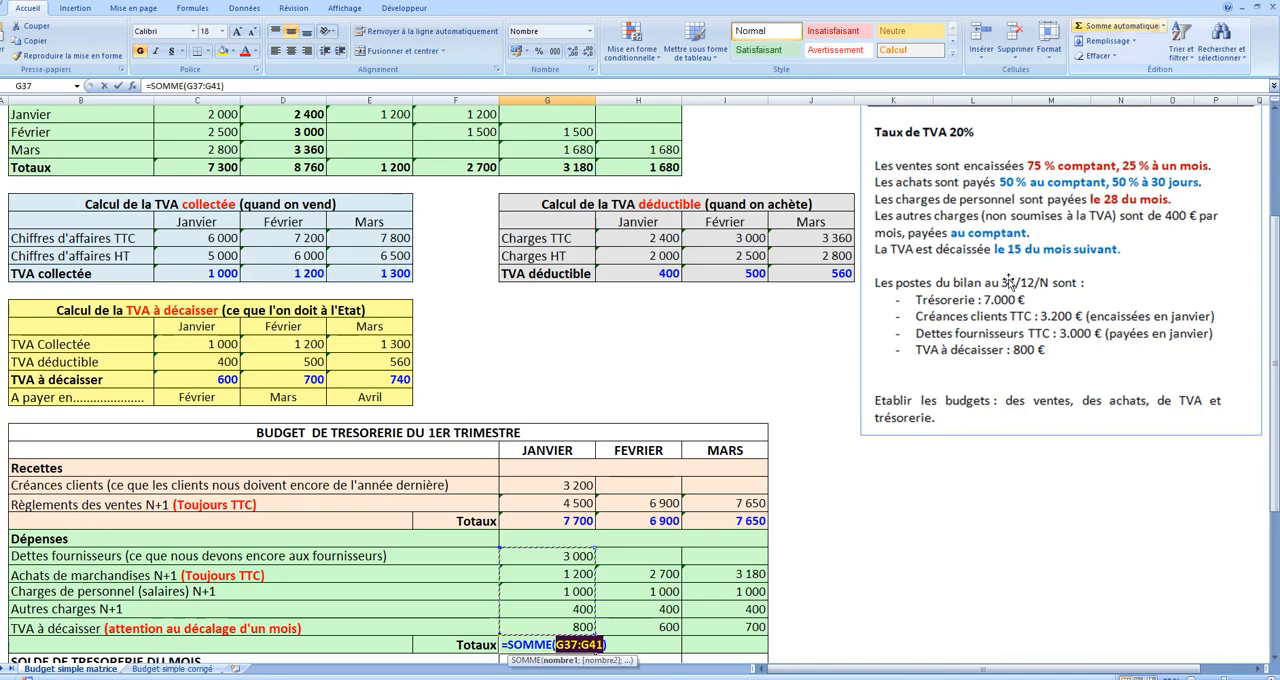
pyautogui.press('Return')
pyautogui.click(582, 650)
pyautogui.moveTo(593, 632); pyautogui.dragTo(745, 628)
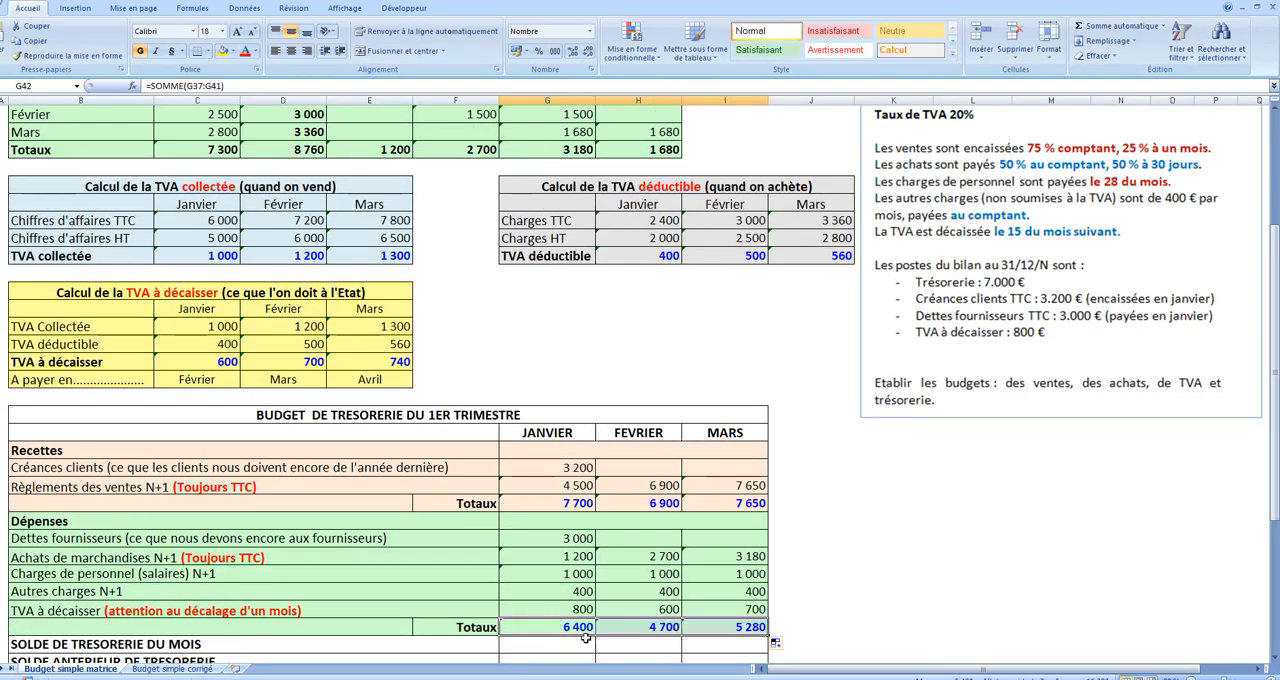
# Step: Calculate the January SOLDE DE TRESORERIE DU MOIS with =G35-G42 in G43 and fill it across to Mars
pyautogui.click(563, 643)
pyautogui.write('=')
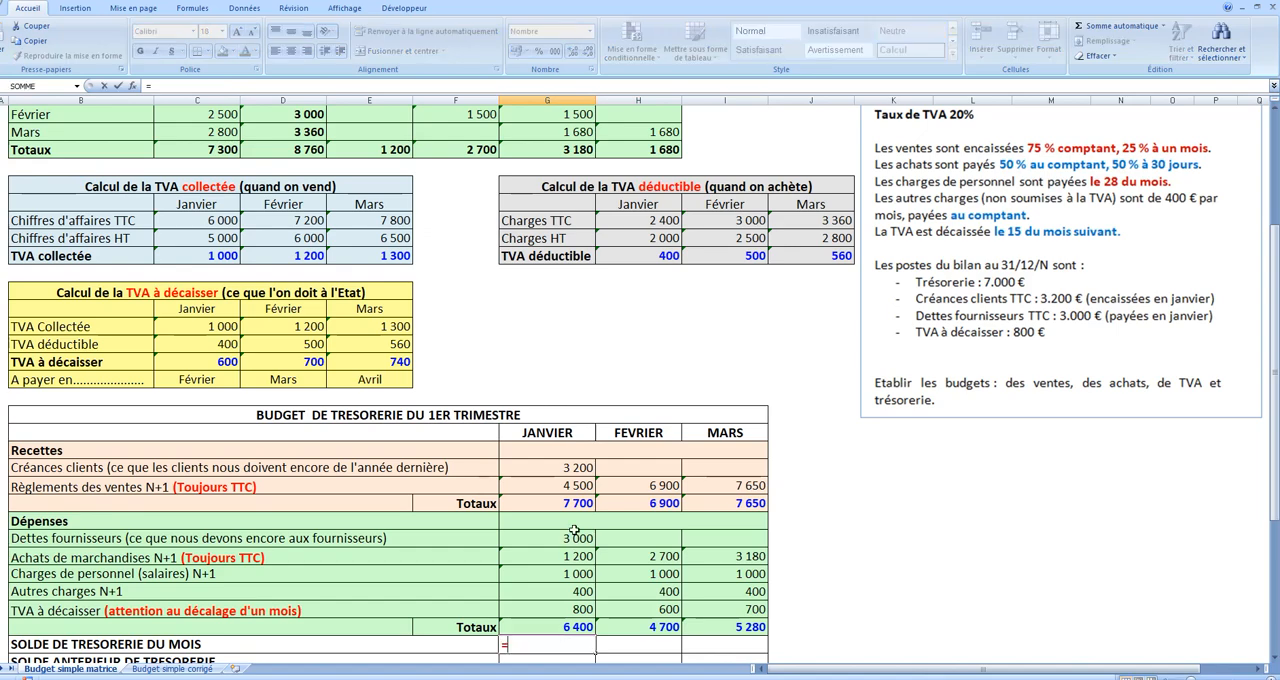
pyautogui.click(572, 503)
pyautogui.write('-')
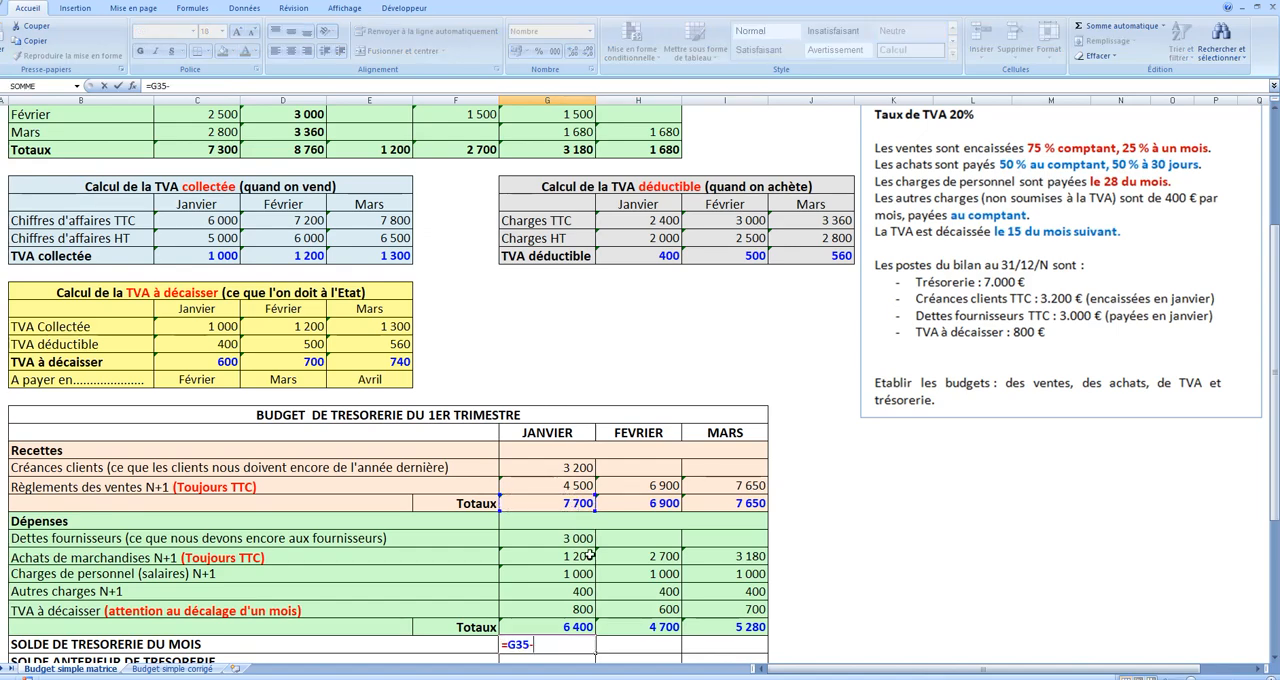
pyautogui.click(570, 627)
pyautogui.press('Return')
pyautogui.click(576, 628)
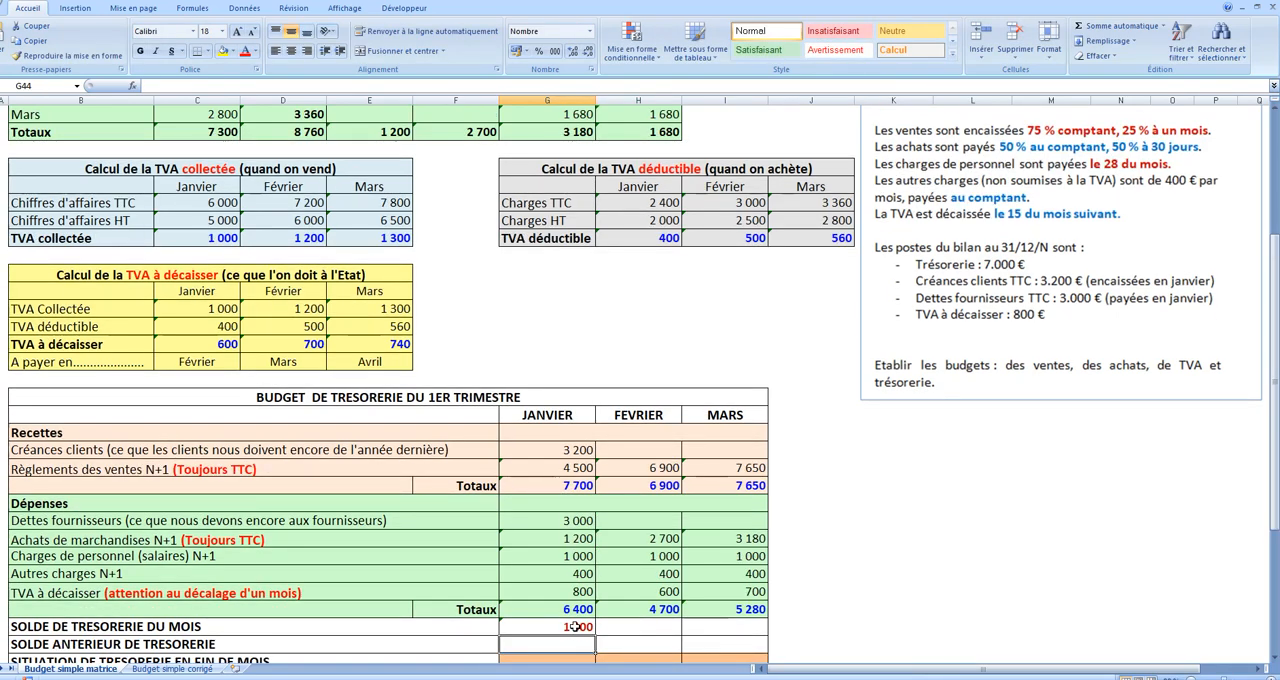
pyautogui.moveTo(596, 635); pyautogui.dragTo(740, 637)
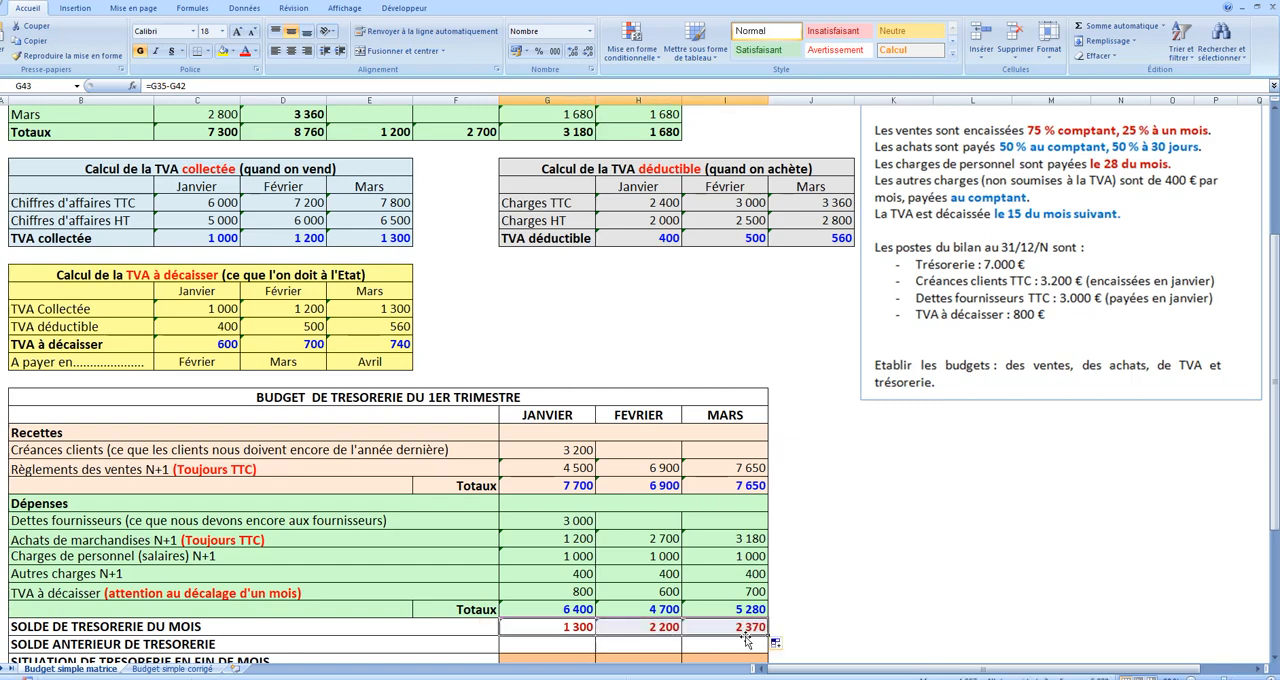
# Step: Enter 7000 as the January SOLDE ANTERIEUR DE TRESORERIE in G44
pyautogui.scroll(-1, 203, 600)
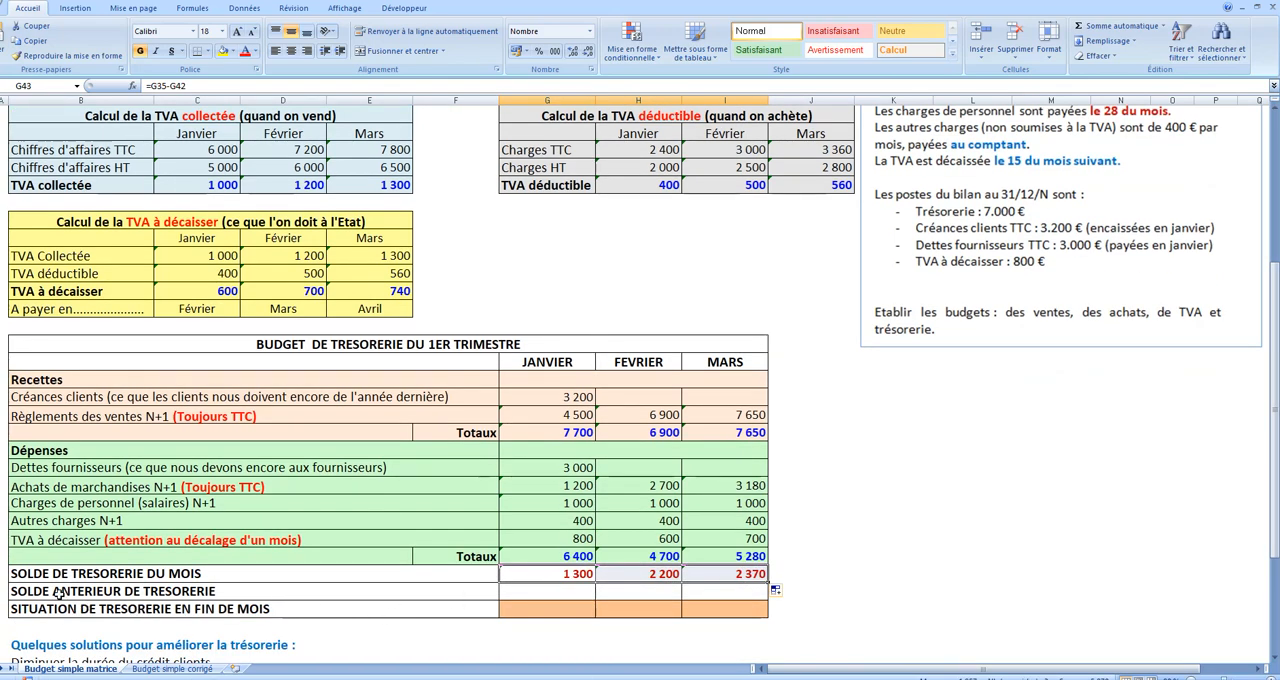
pyautogui.click(548, 595)
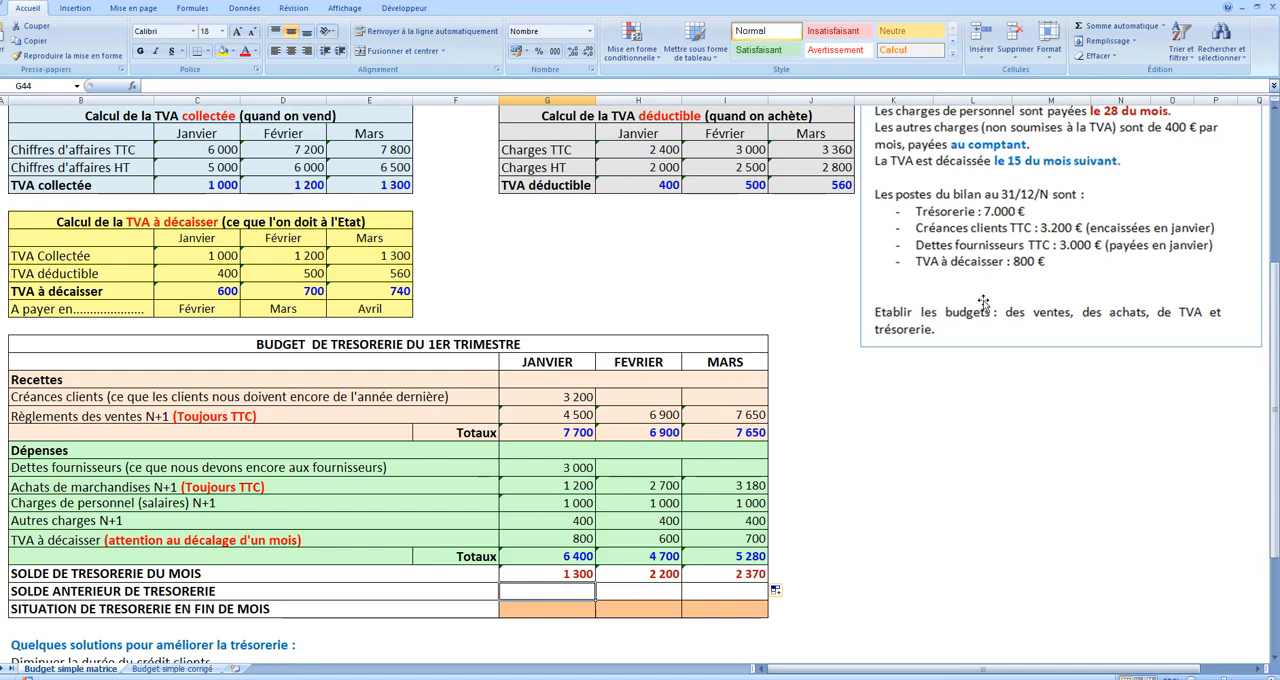
pyautogui.write('7 000')
pyautogui.press('Return')
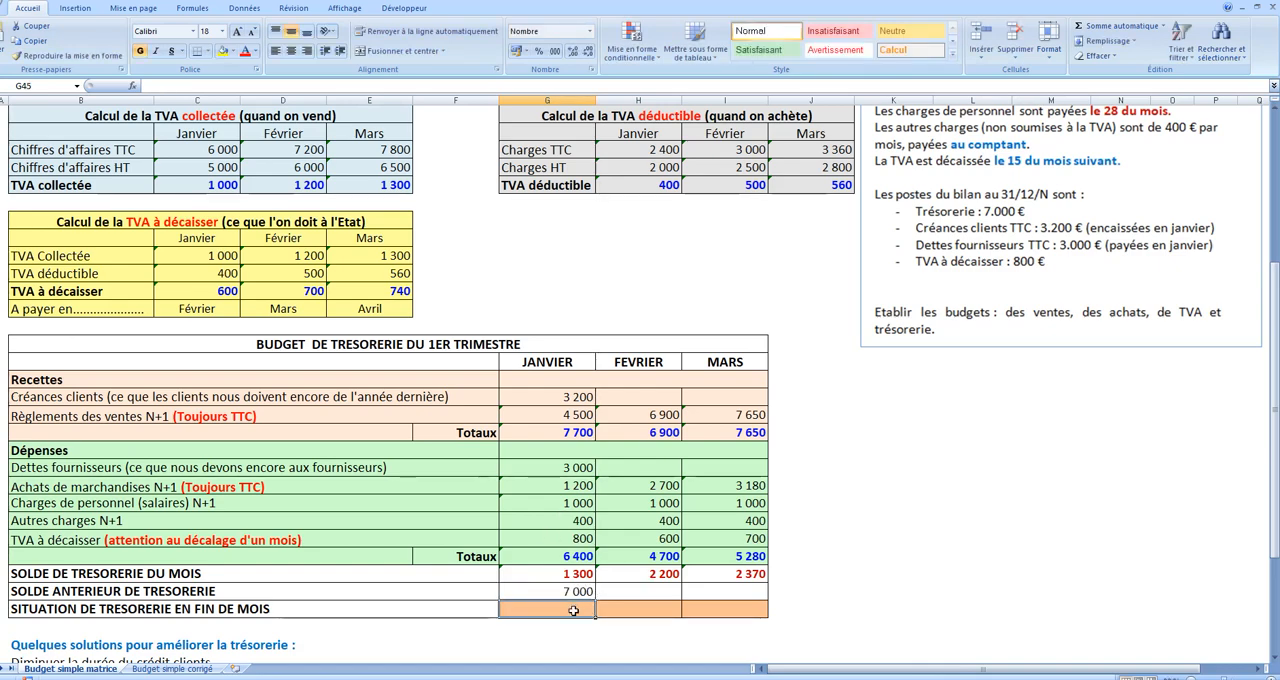
# Step: Calculate the January SITUATION DE TRESORERIE EN FIN DE MOIS in G45 with =G43+G44
pyautogui.write('=')
pyautogui.click(576, 575)
pyautogui.write('+')
pyautogui.click(576, 591)
pyautogui.press('Return')
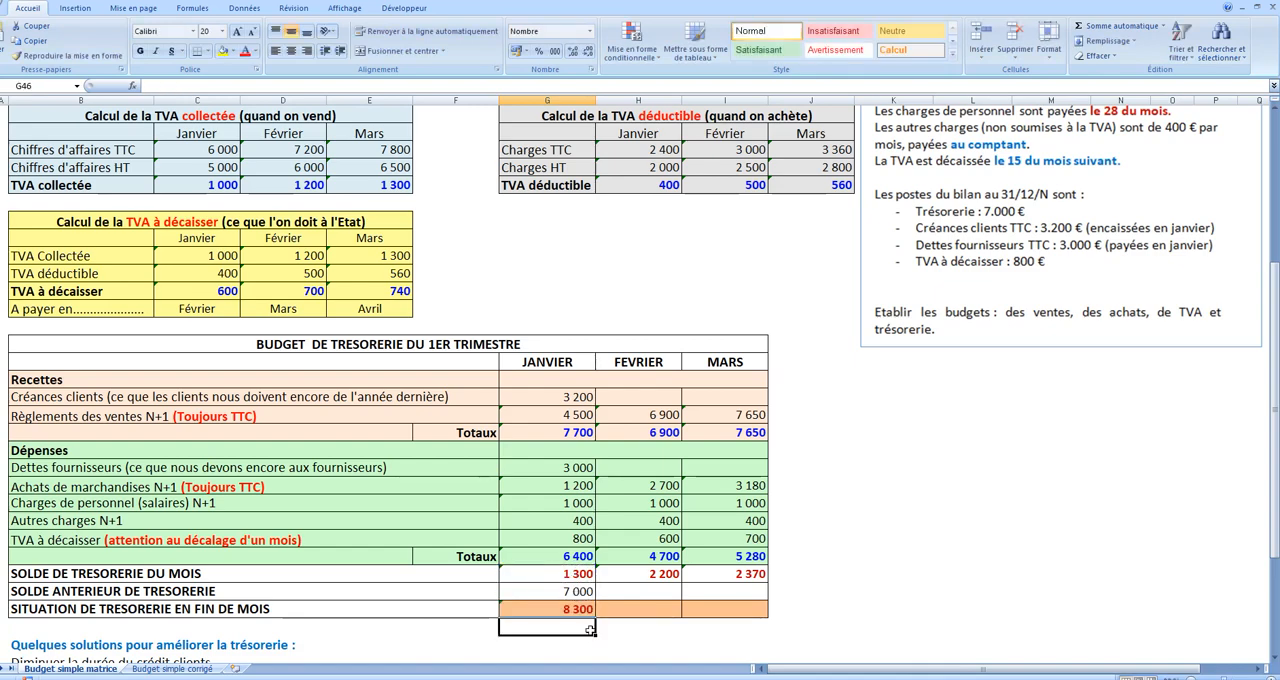
# Step: Link the February SOLDE ANTERIEUR DE TRESORERIE to January's closing position with =G45 in H44 and fill it across to Mars
pyautogui.click(579, 612)
pyautogui.click(634, 592)
pyautogui.write('=')
pyautogui.click(583, 610)
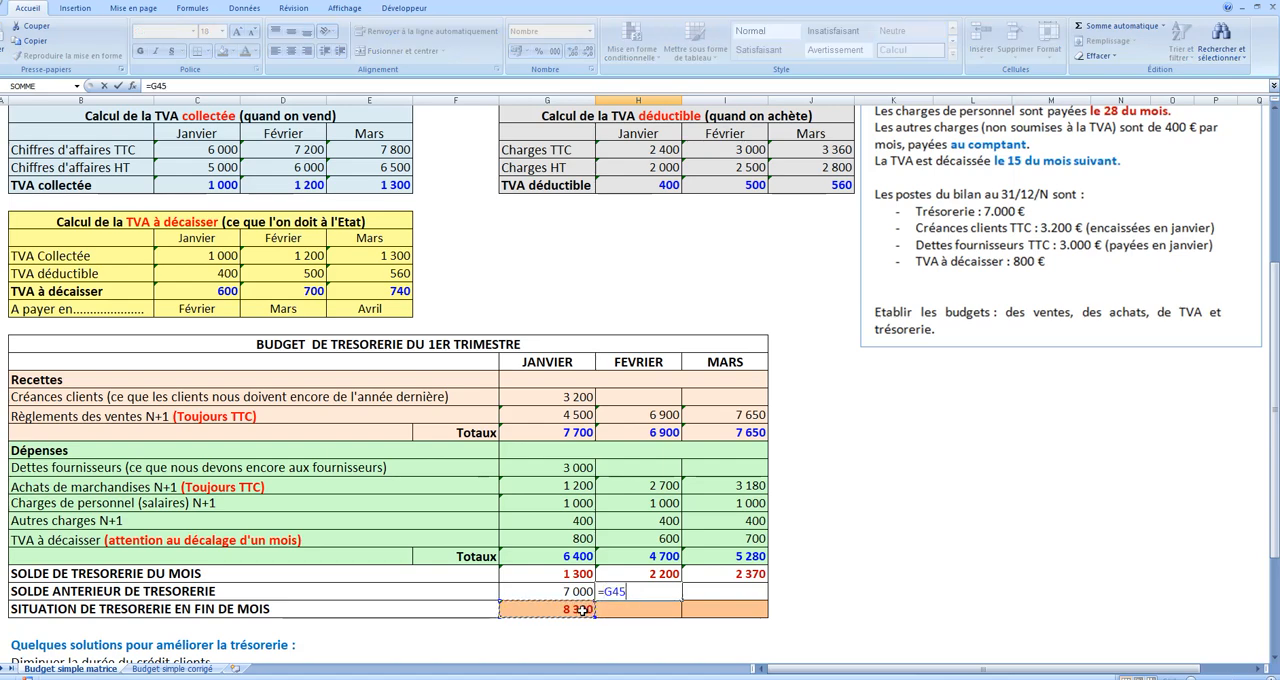
pyautogui.hotkey('ctrl', 'Return')
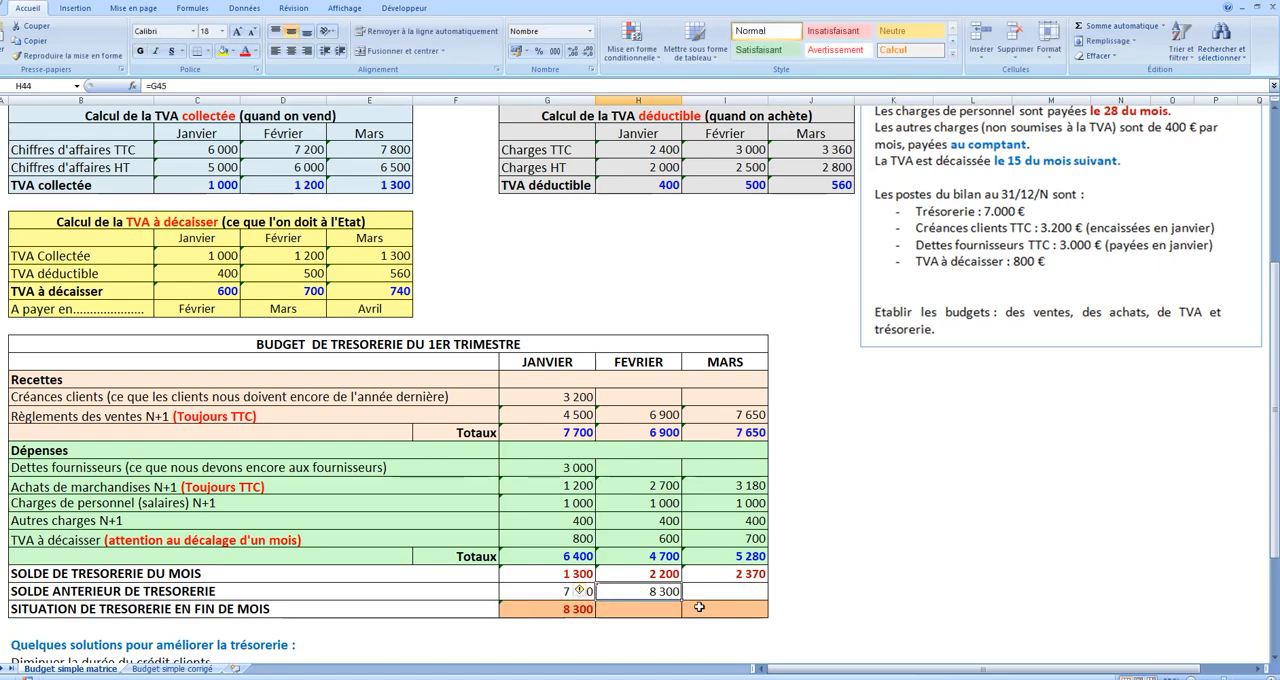
pyautogui.moveTo(684, 599); pyautogui.dragTo(745, 599)
# Step: Fill the January SITUATION DE TRESORERIE EN FIN DE MOIS formula in G45 across to Mars
pyautogui.click(580, 610)
pyautogui.moveTo(597, 617); pyautogui.dragTo(760, 617)
pyautogui.click(835, 594)
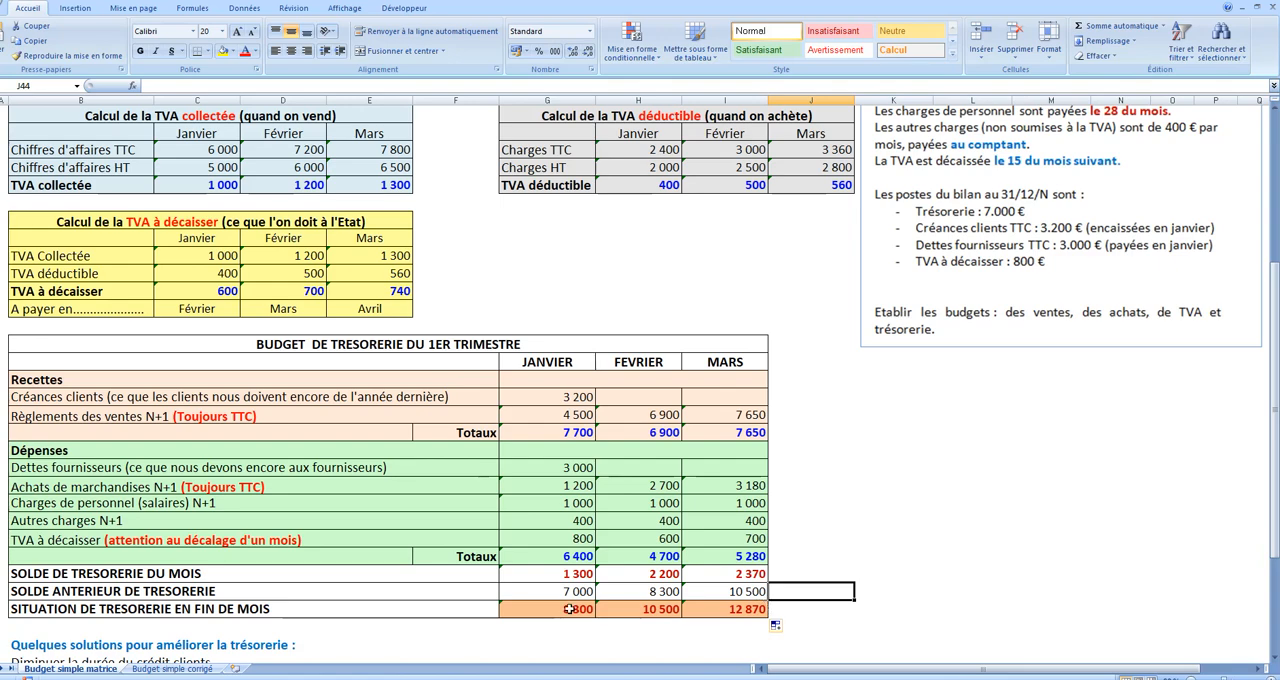
pyautogui.scroll(-3, 569, 609)
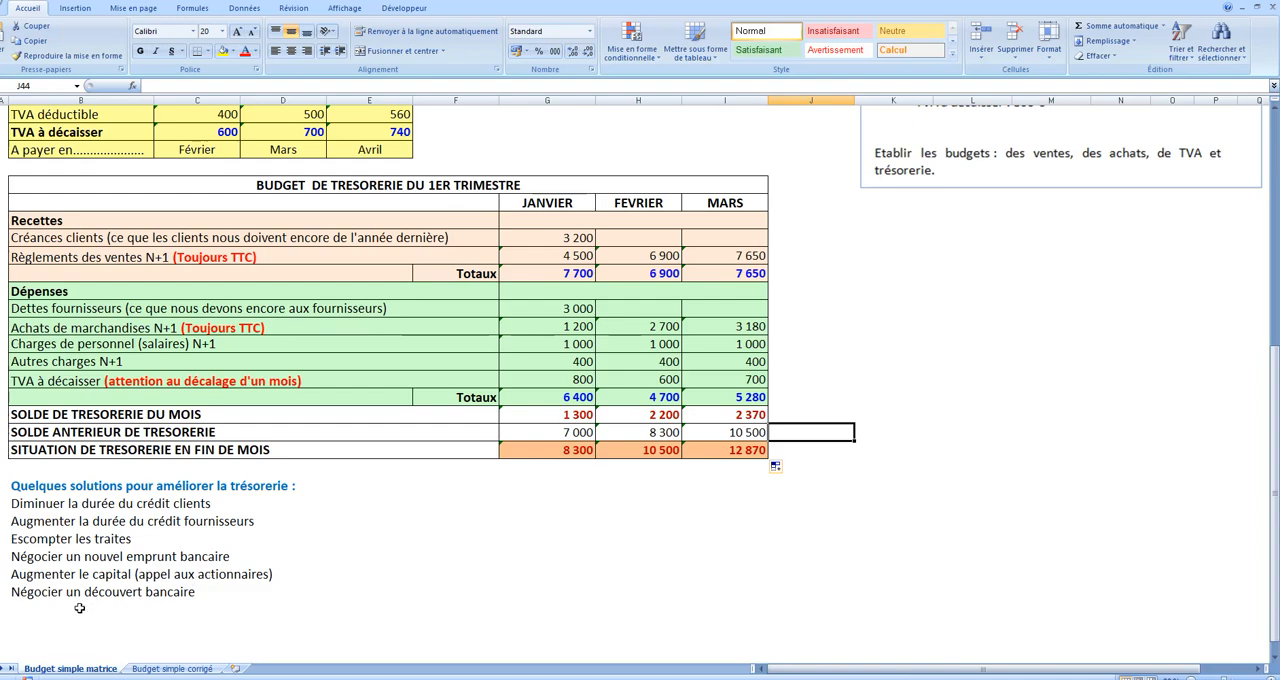
pyautogui.scroll(8, 594, 552)
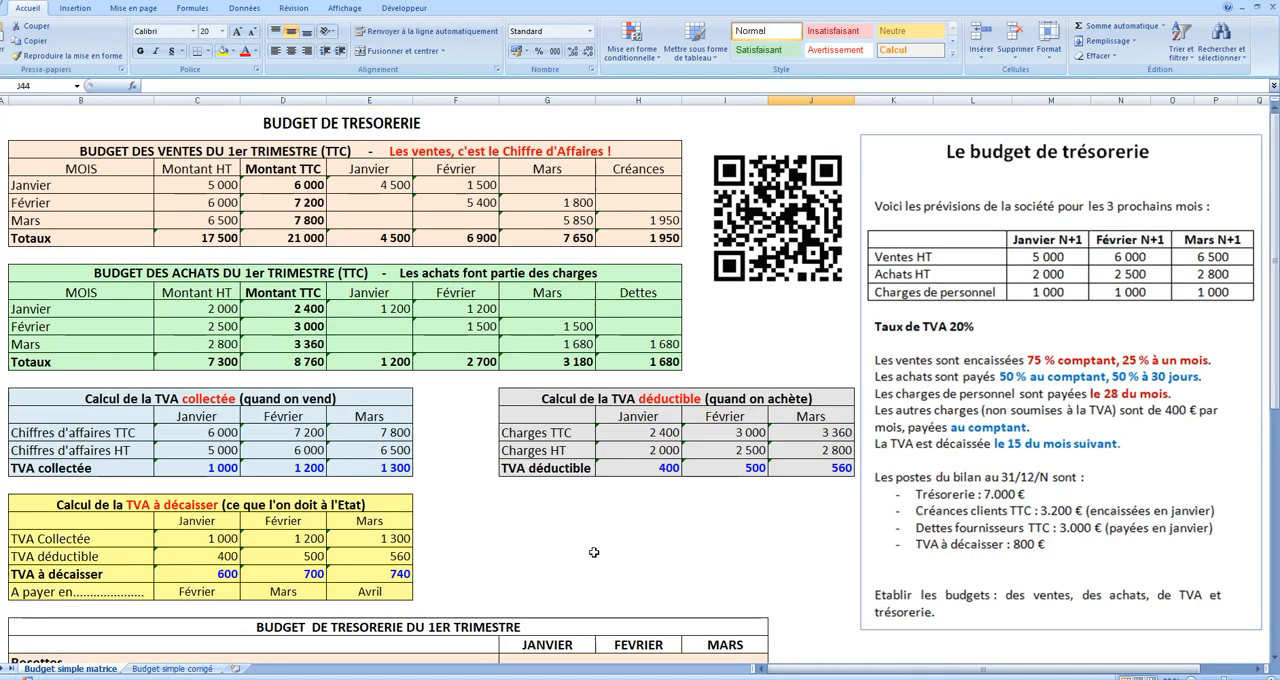